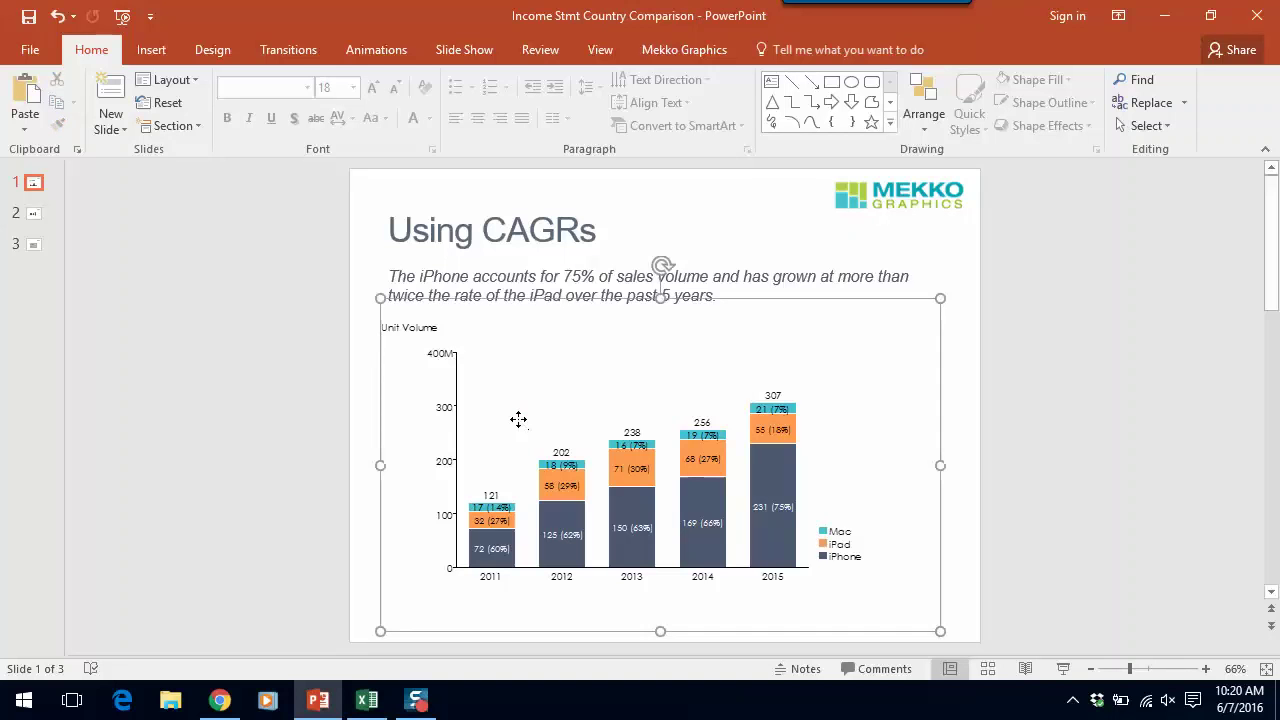
# - Open the chart's data grid and add a '2011-2015' header in cell G1
pyautogui.doubleClick(518, 426)
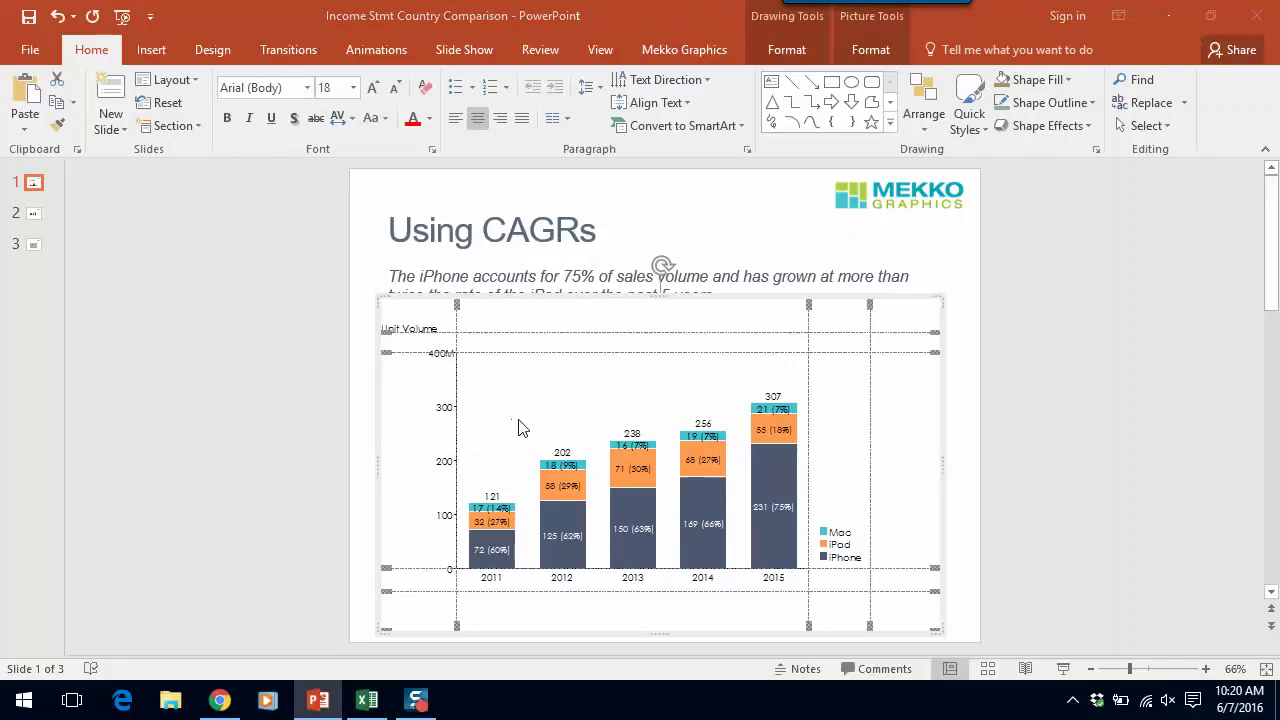
pyautogui.click(238, 103)
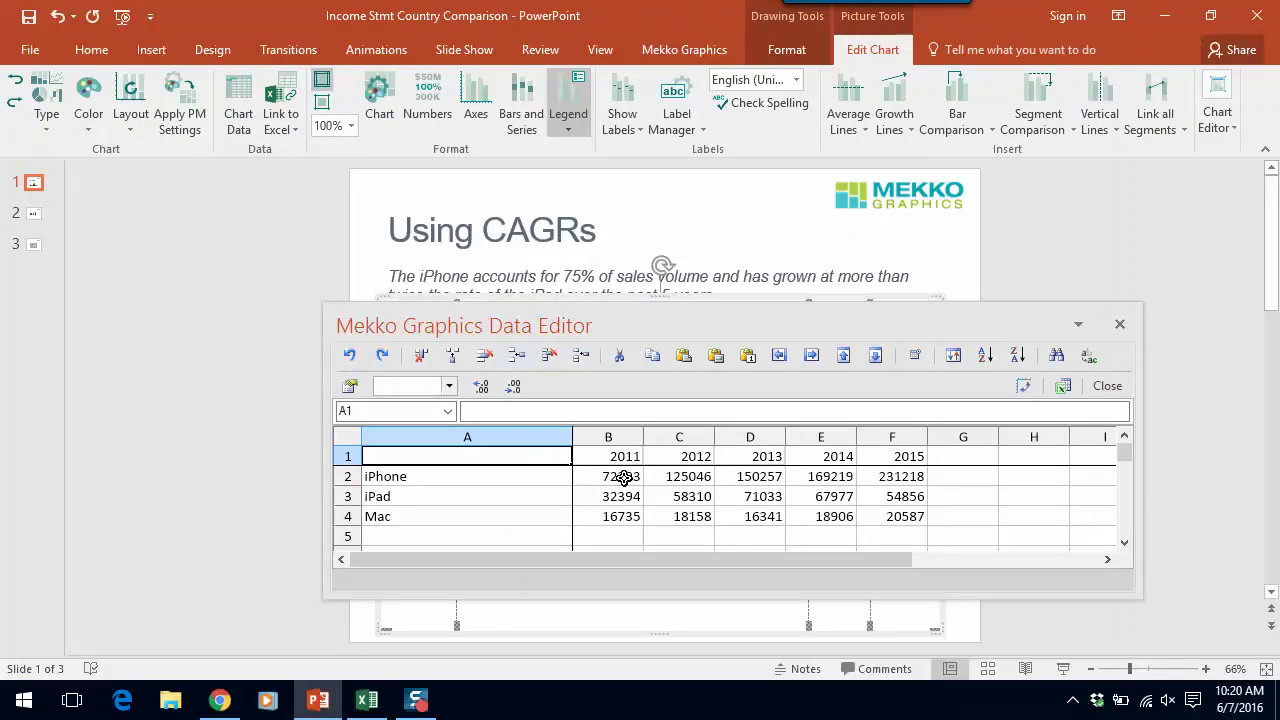
pyautogui.click(621, 478)
pyautogui.press('Up')
pyautogui.press('Down')
pyautogui.press('Right')
pyautogui.press('Right')
pyautogui.press('Right')
pyautogui.press('Right')
pyautogui.press('Right')
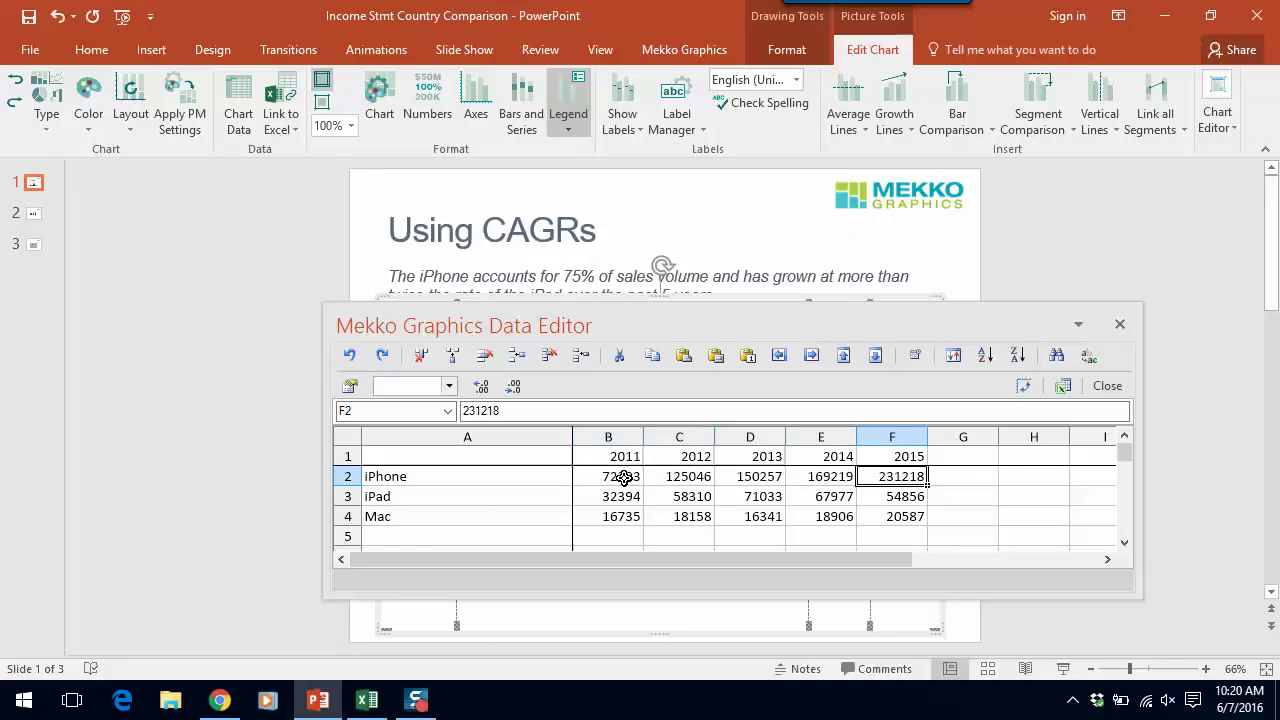
pyautogui.press('Up')
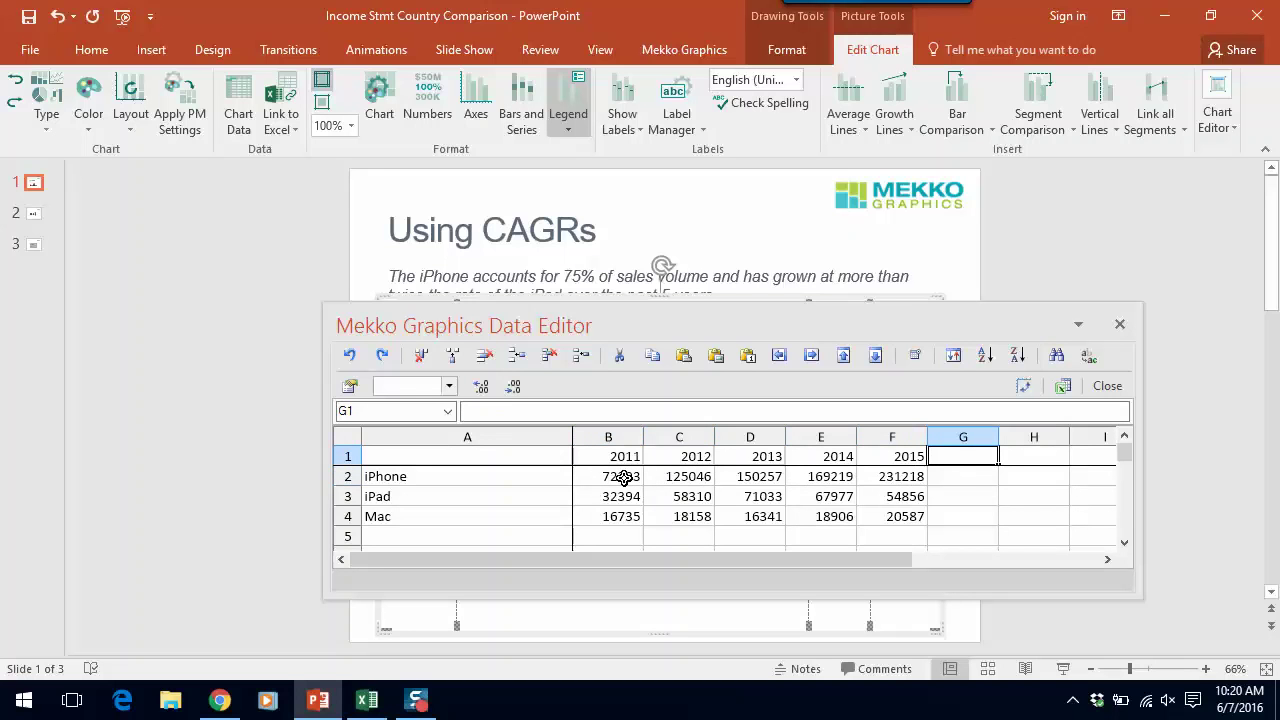
pyautogui.write('2011-')
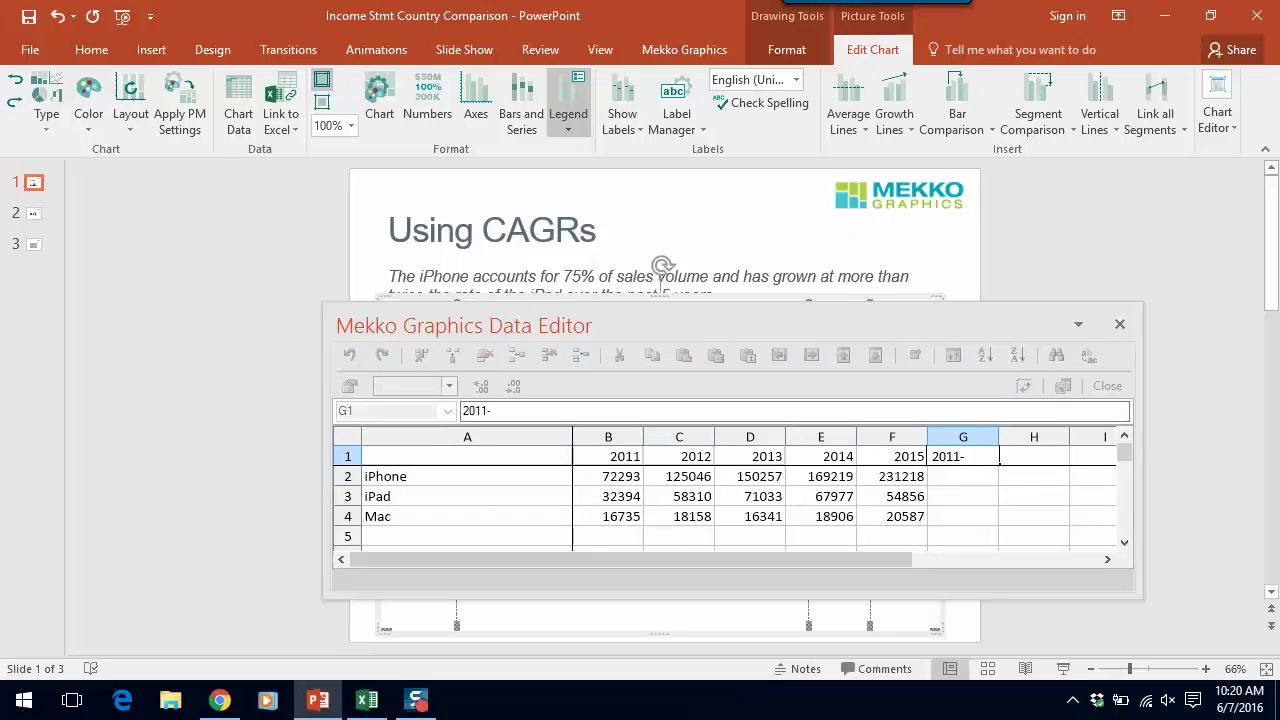
pyautogui.write('2015')
pyautogui.press('Return')
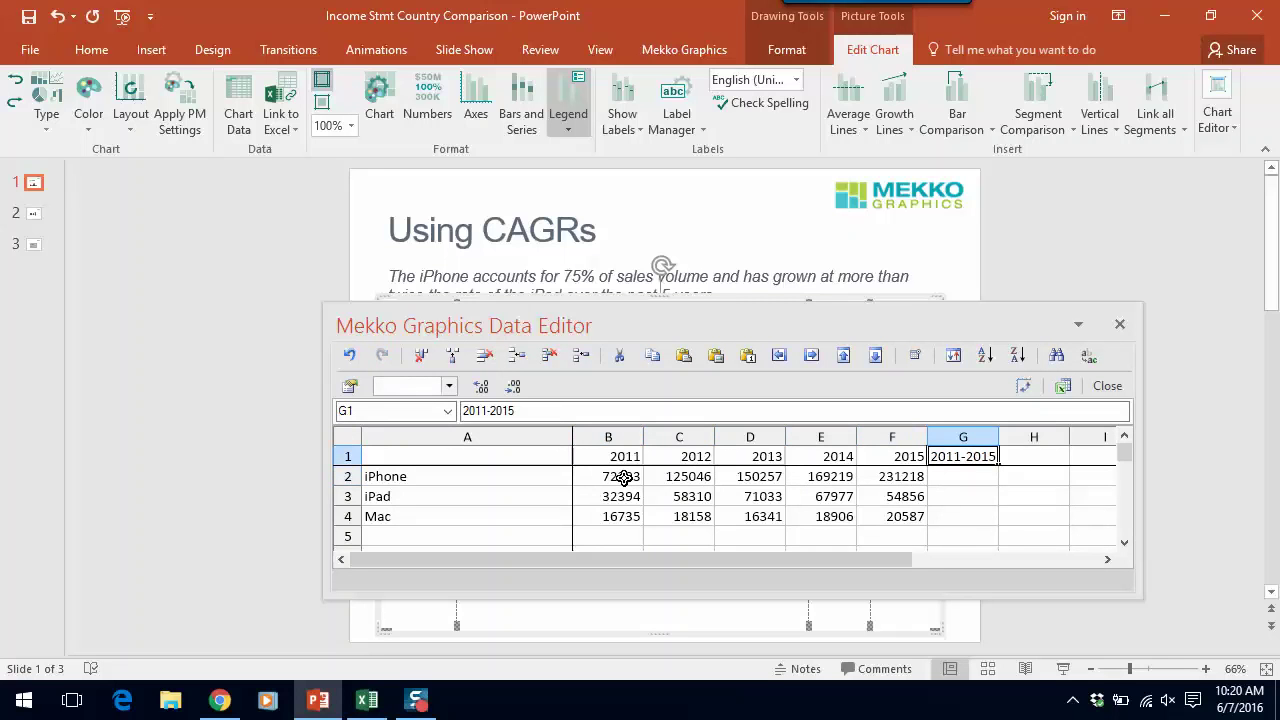
# - Enter =cagr(B2,F2,4) in G2 to compute iPhone's CAGR of 0.3373077
pyautogui.press('Down')
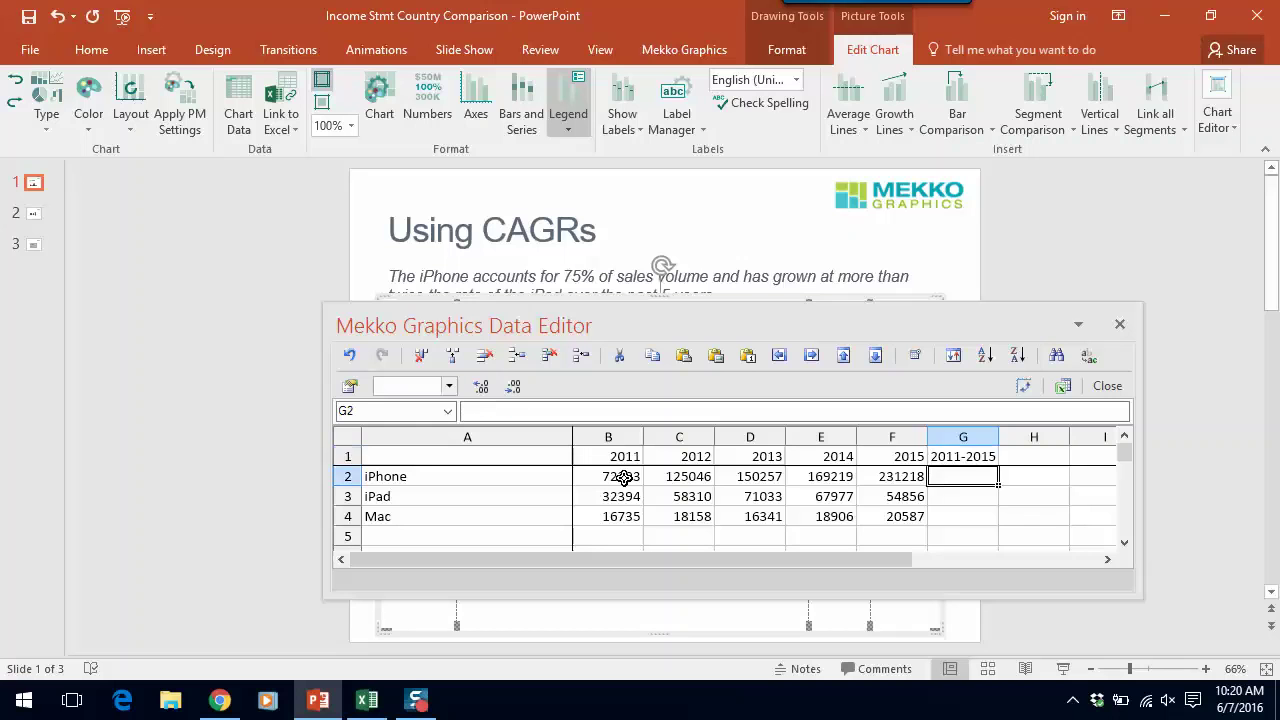
pyautogui.press('Up')
pyautogui.press('Down')
pyautogui.press('Up')
pyautogui.press('Down')
pyautogui.press('Left')
pyautogui.press('Right')
pyautogui.write('=')
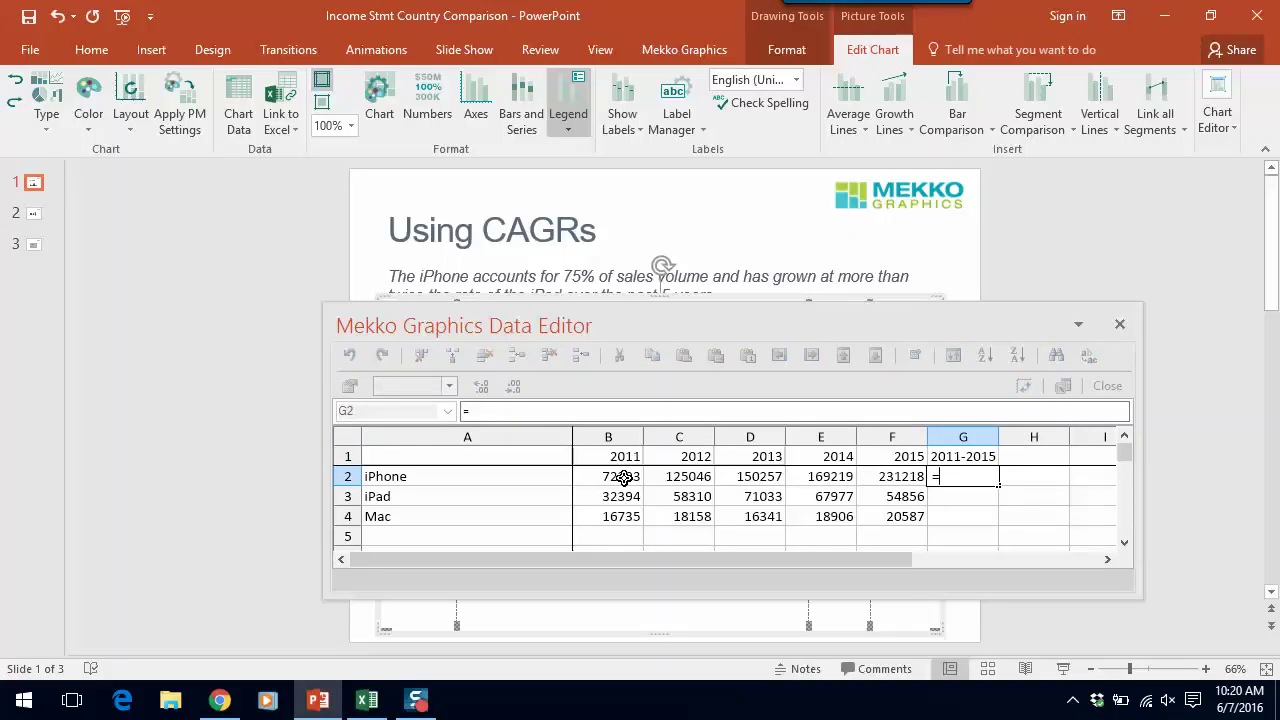
pyautogui.write('cagr(')
pyautogui.click(608, 478)
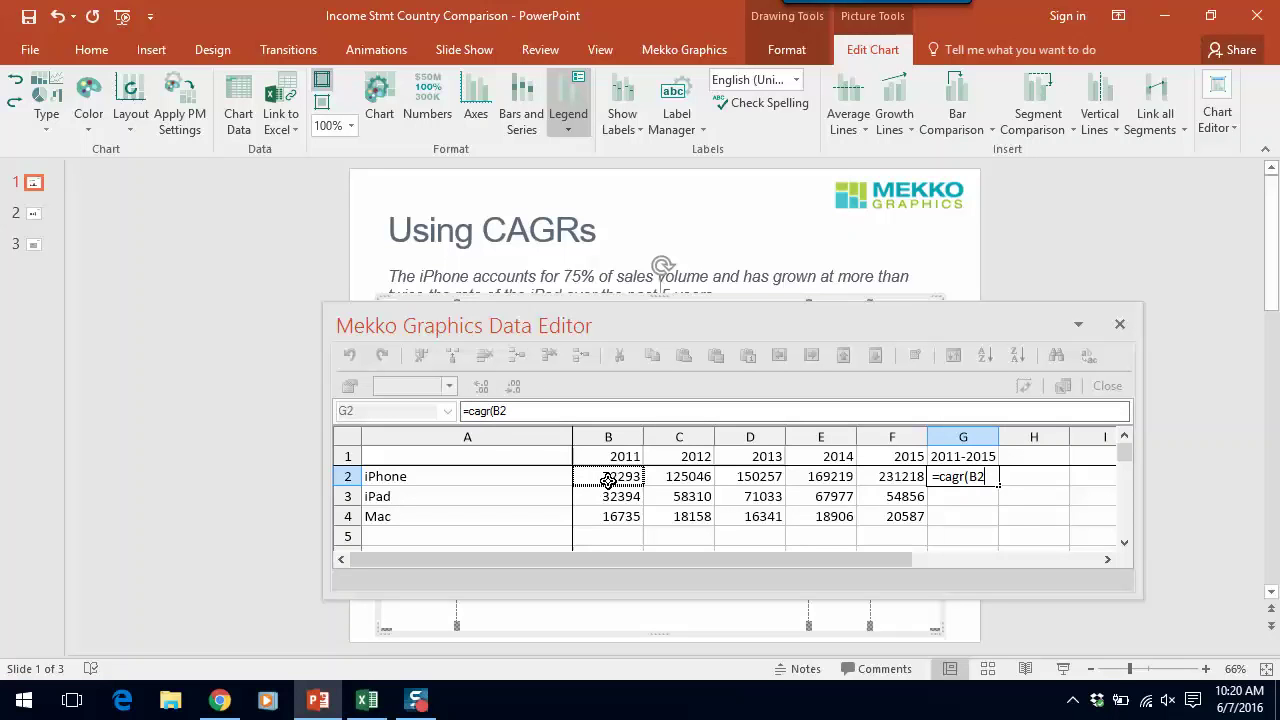
pyautogui.write(',')
pyautogui.click(896, 478)
pyautogui.write(',')
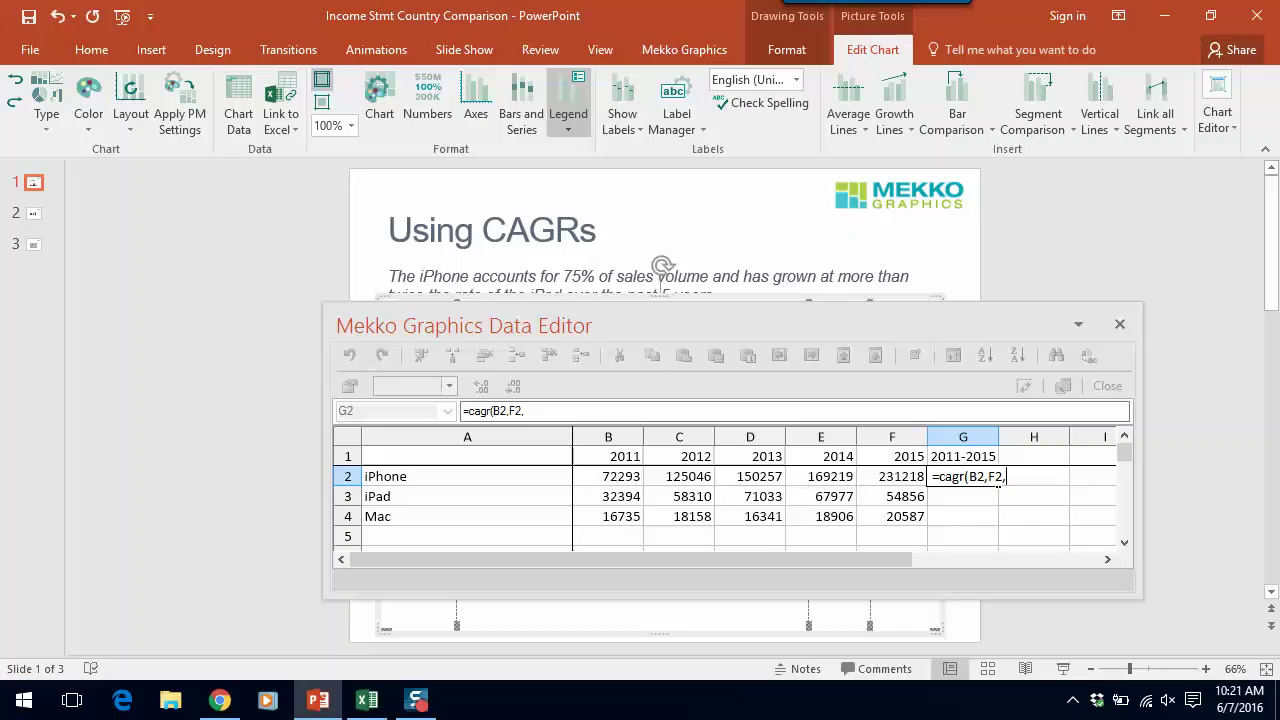
pyautogui.write('4)')
pyautogui.press('Return')
pyautogui.press('Up')
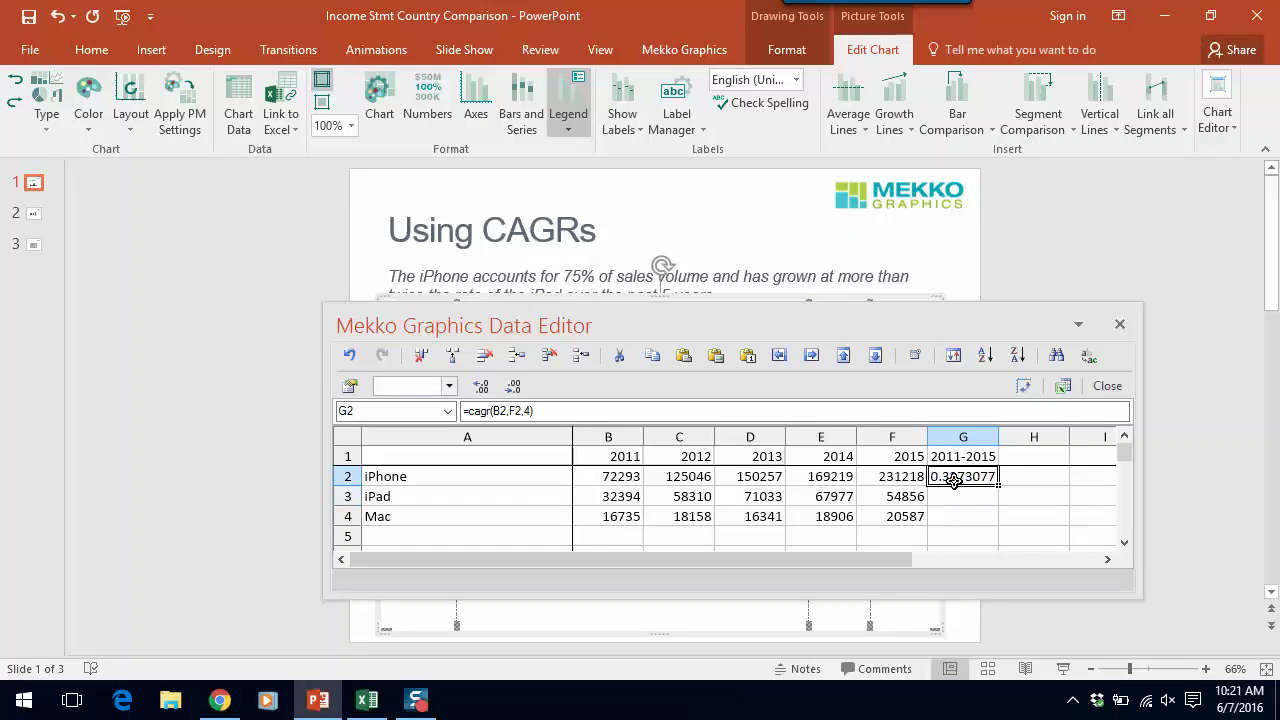
# - Fill the CAGR formula down to iPad and Mac, and show 2011-2015 as a CAGR column (34%, 14%, 5%)
pyautogui.moveTo(998, 484); pyautogui.dragTo(994, 517)
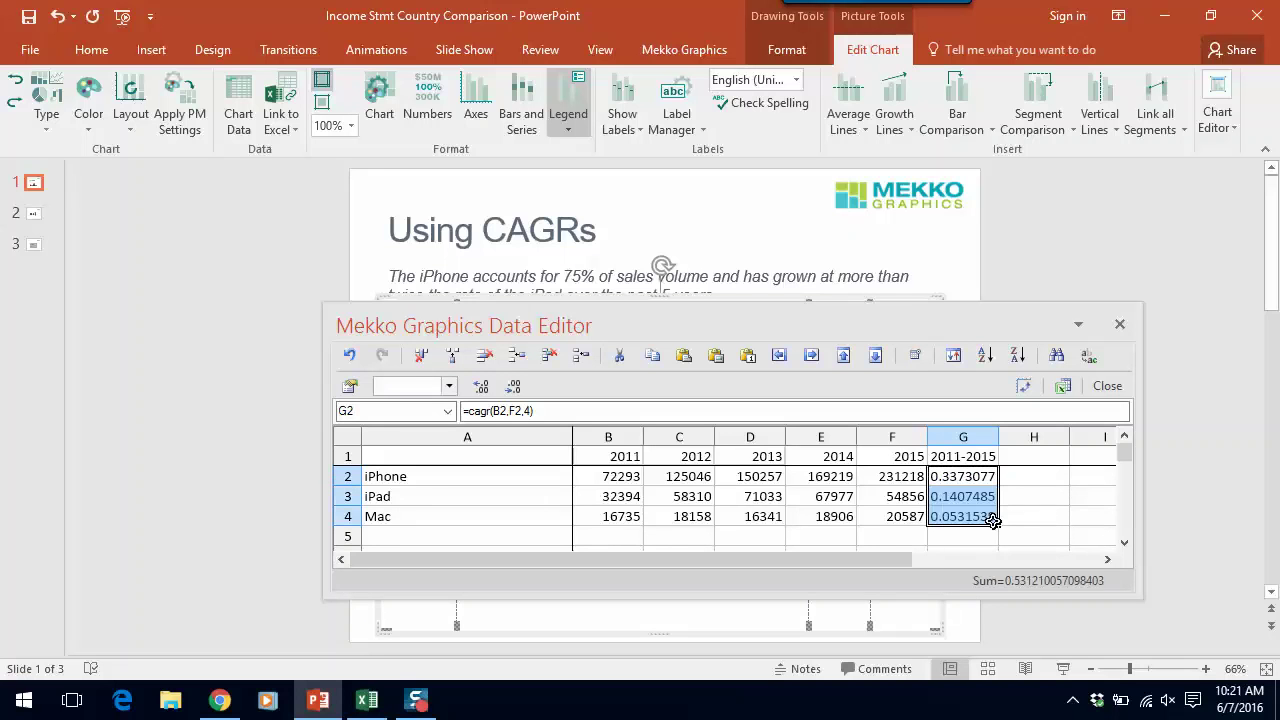
pyautogui.click(1036, 500)
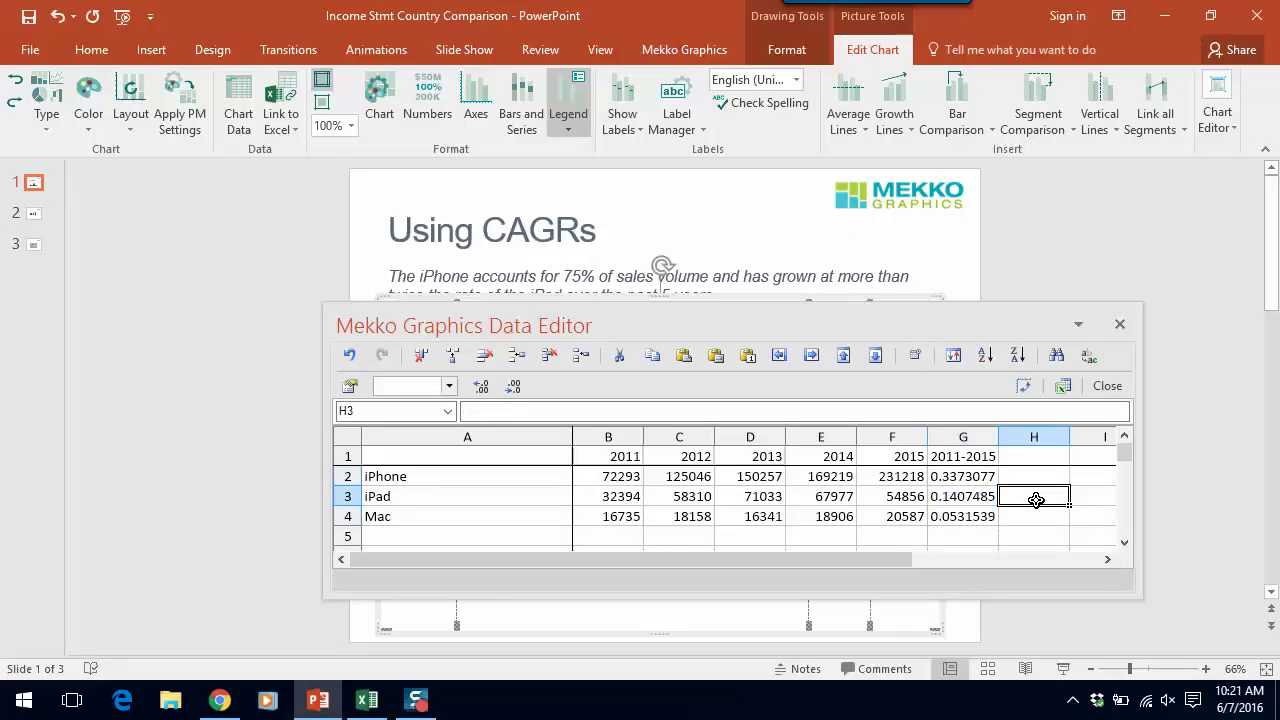
pyautogui.click(978, 456)
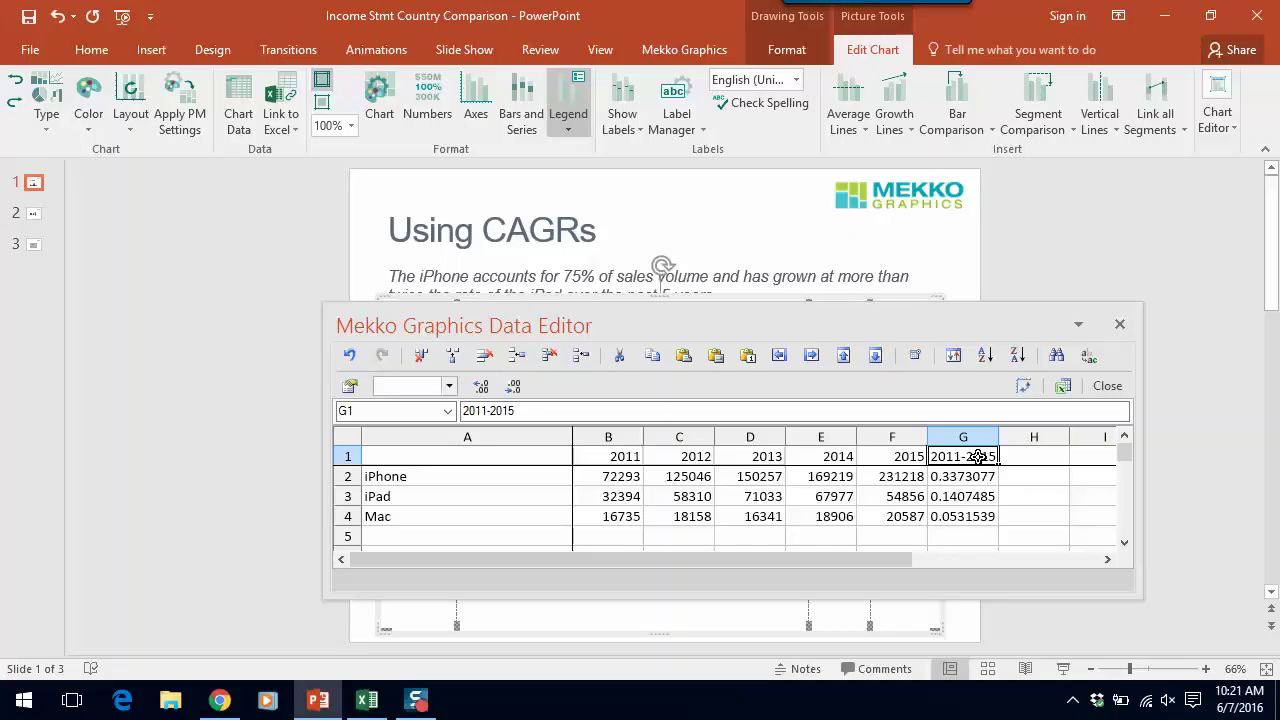
pyautogui.rightClick(978, 457)
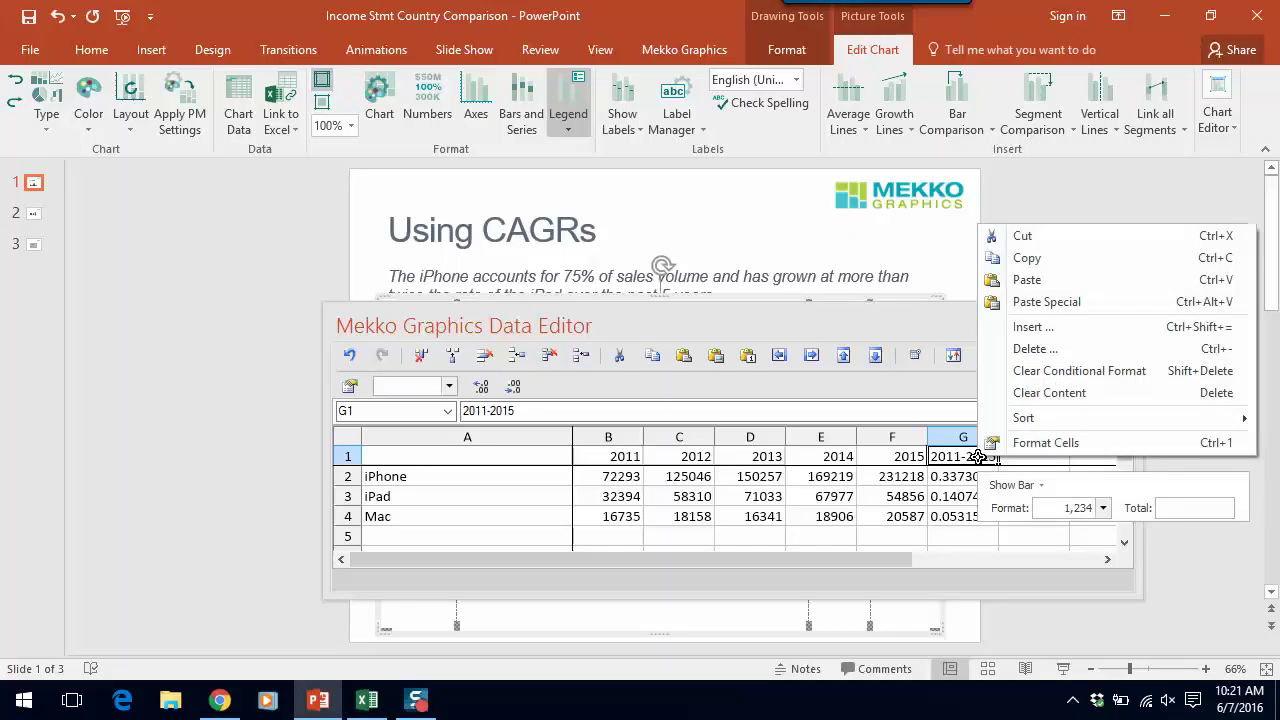
pyautogui.click(1040, 485)
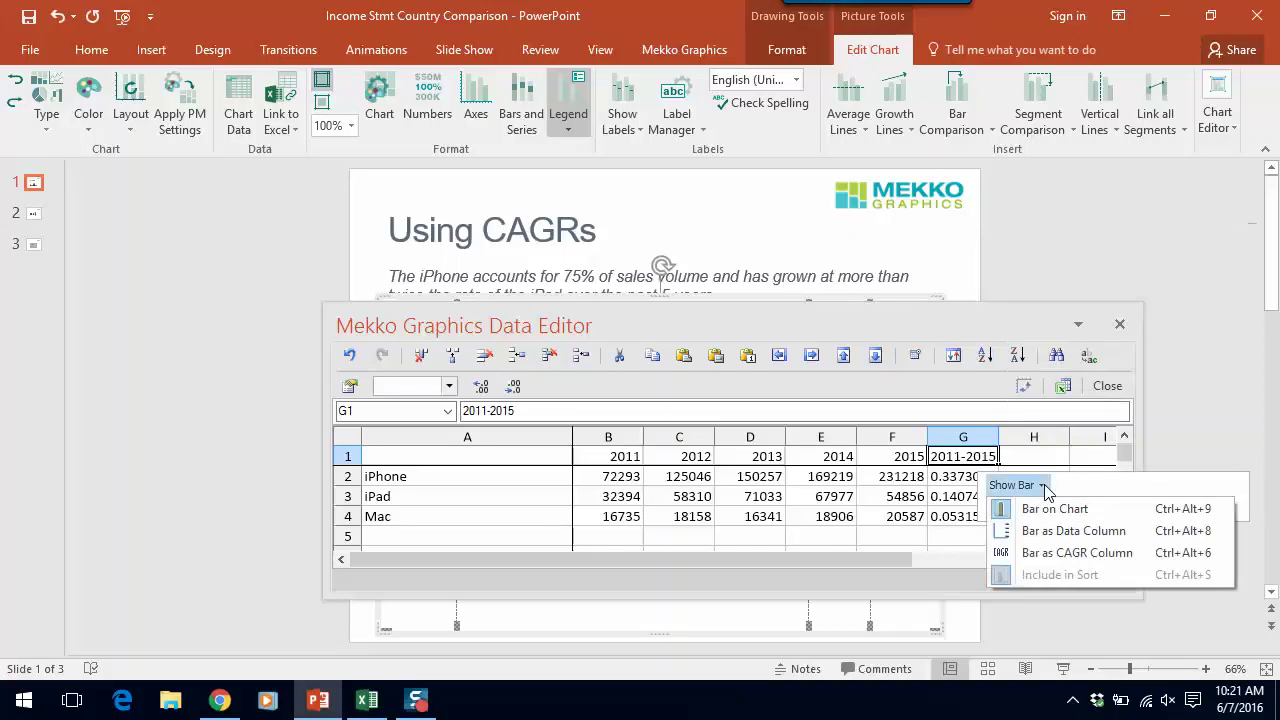
pyautogui.click(1058, 556)
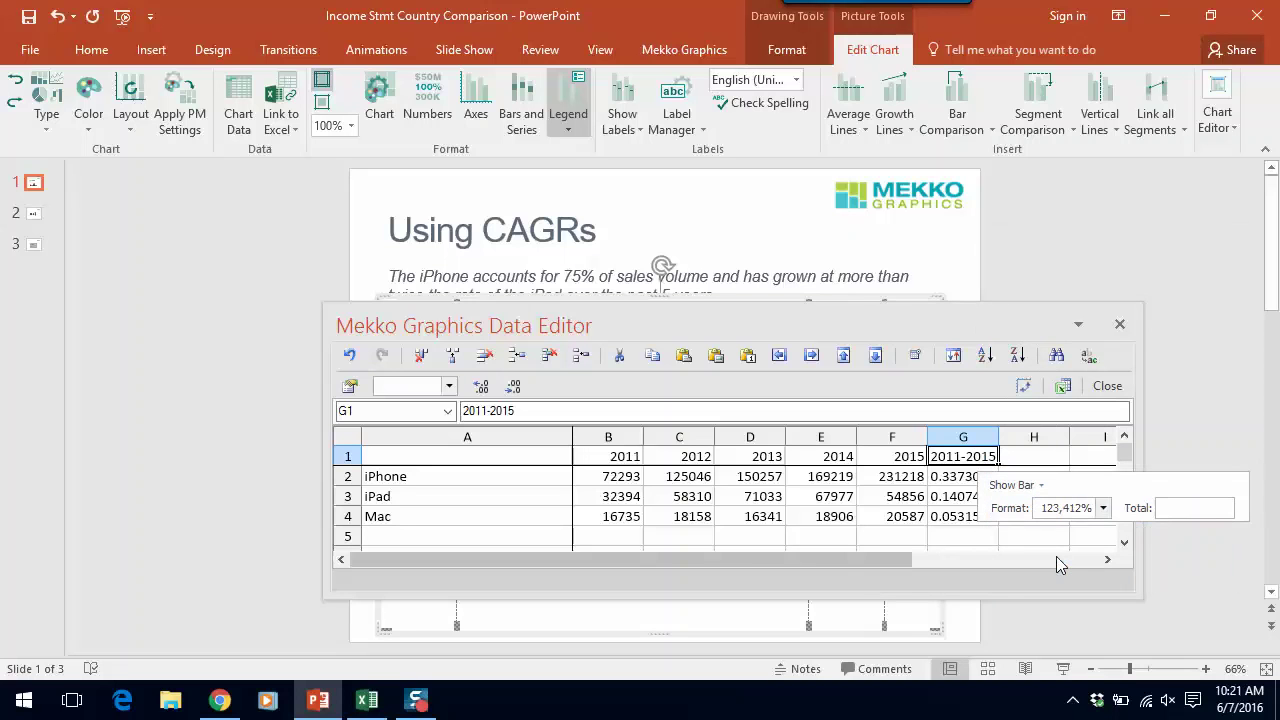
pyautogui.click(1114, 386)
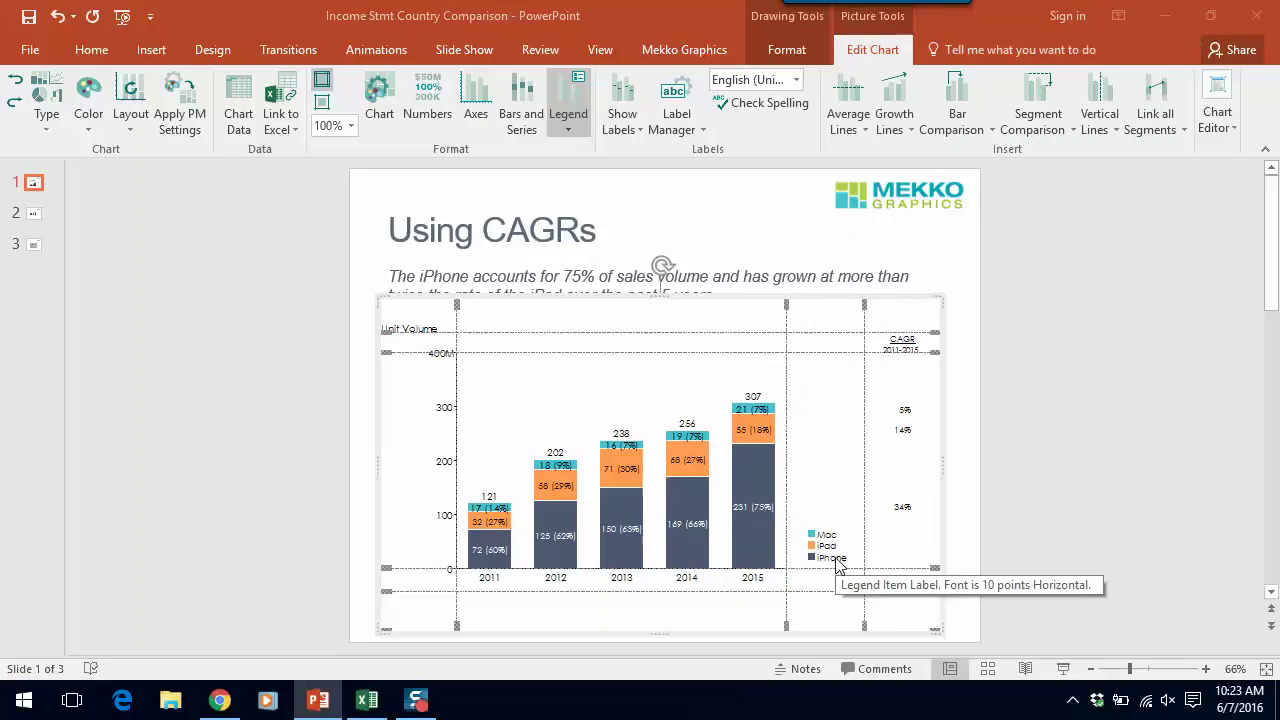
# - Set the legend Position to Align To CAGR, beside the 2015 segments
pyautogui.click(828, 556)
pyautogui.rightClick(828, 558)
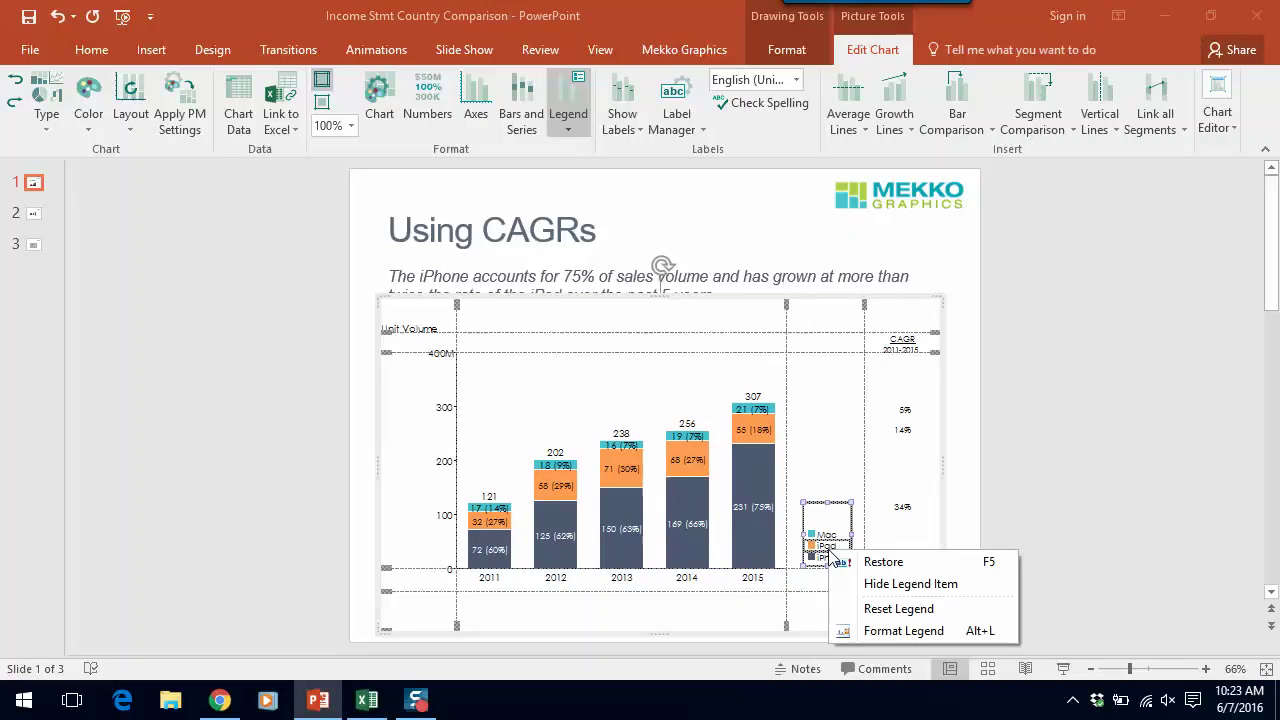
pyautogui.click(893, 631)
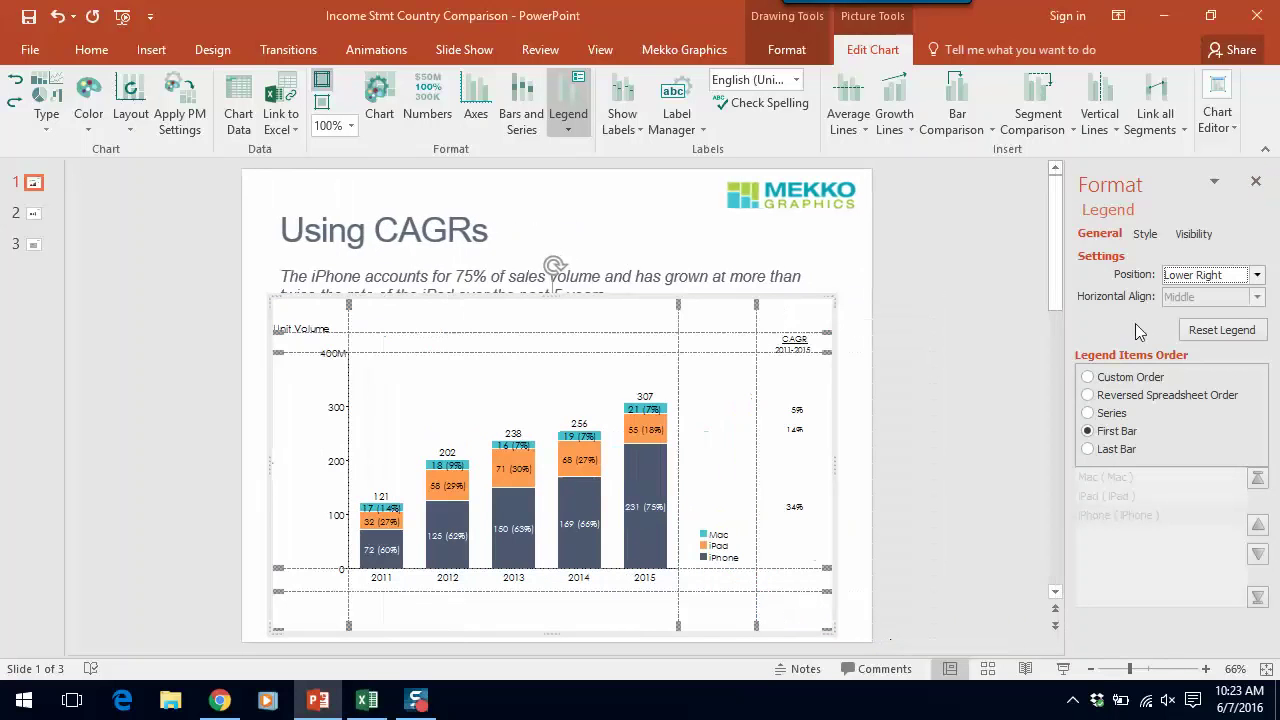
pyautogui.click(1257, 275)
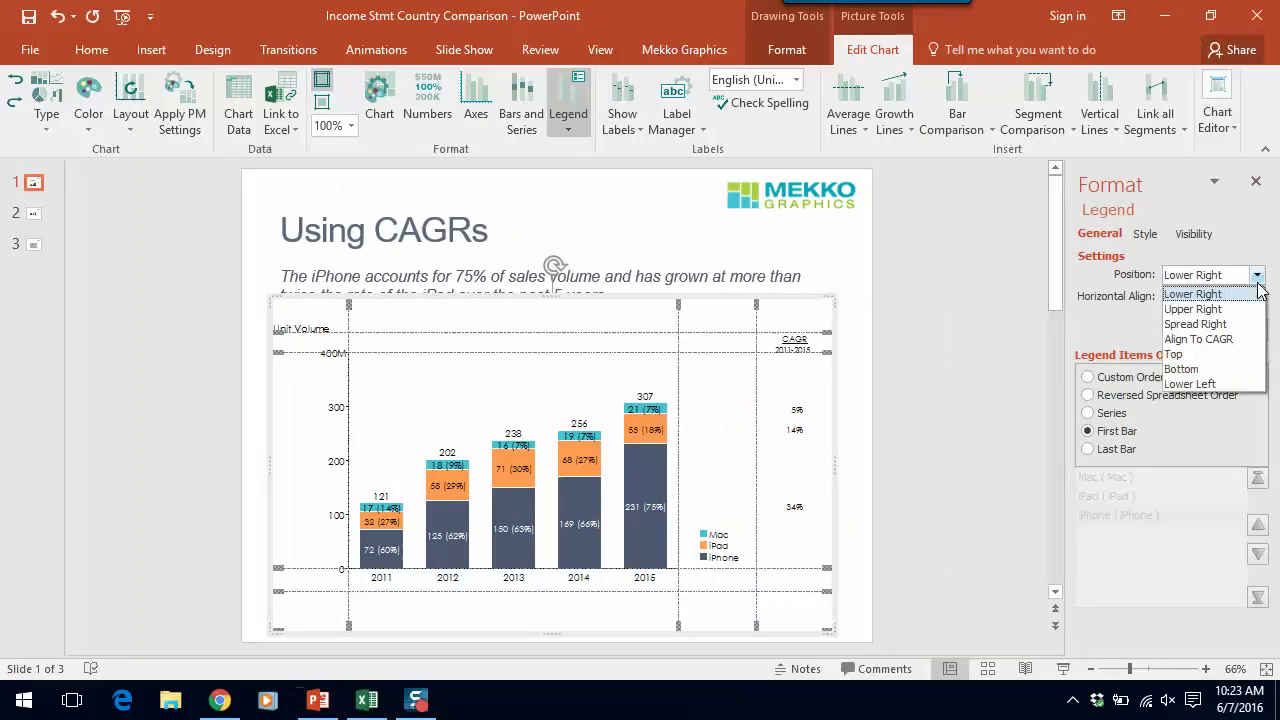
pyautogui.click(1230, 340)
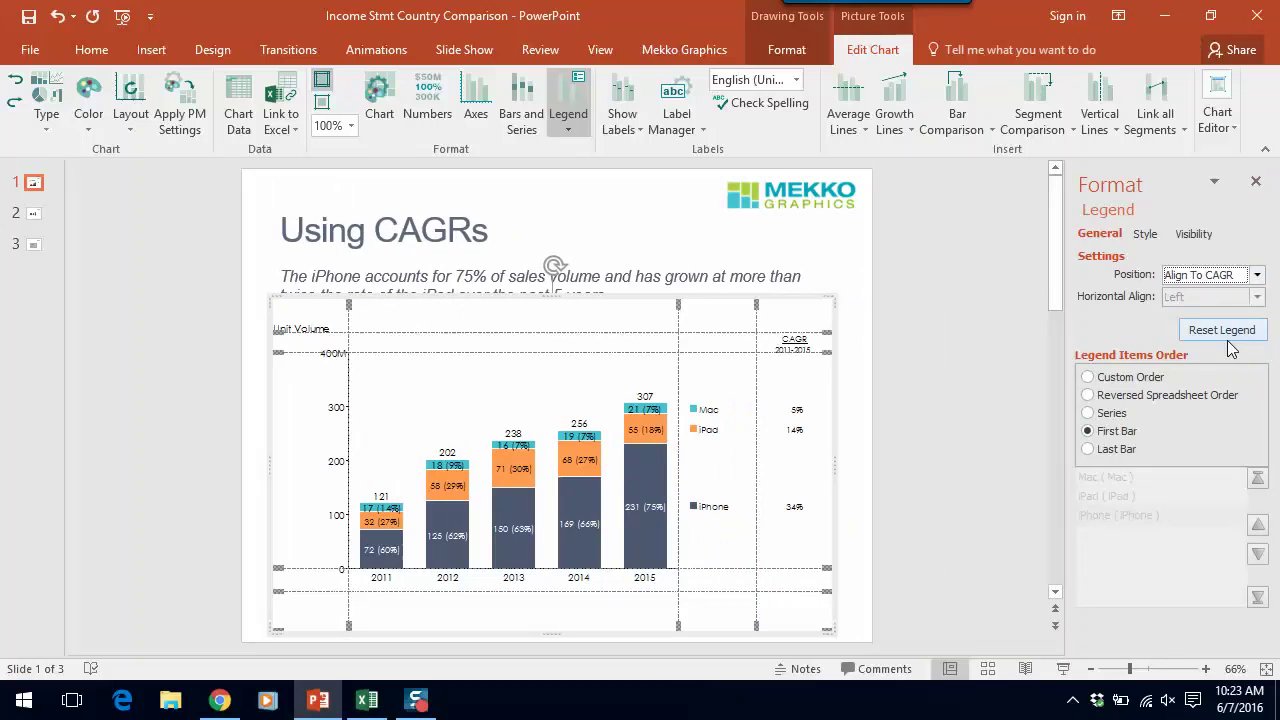
pyautogui.click(857, 249)
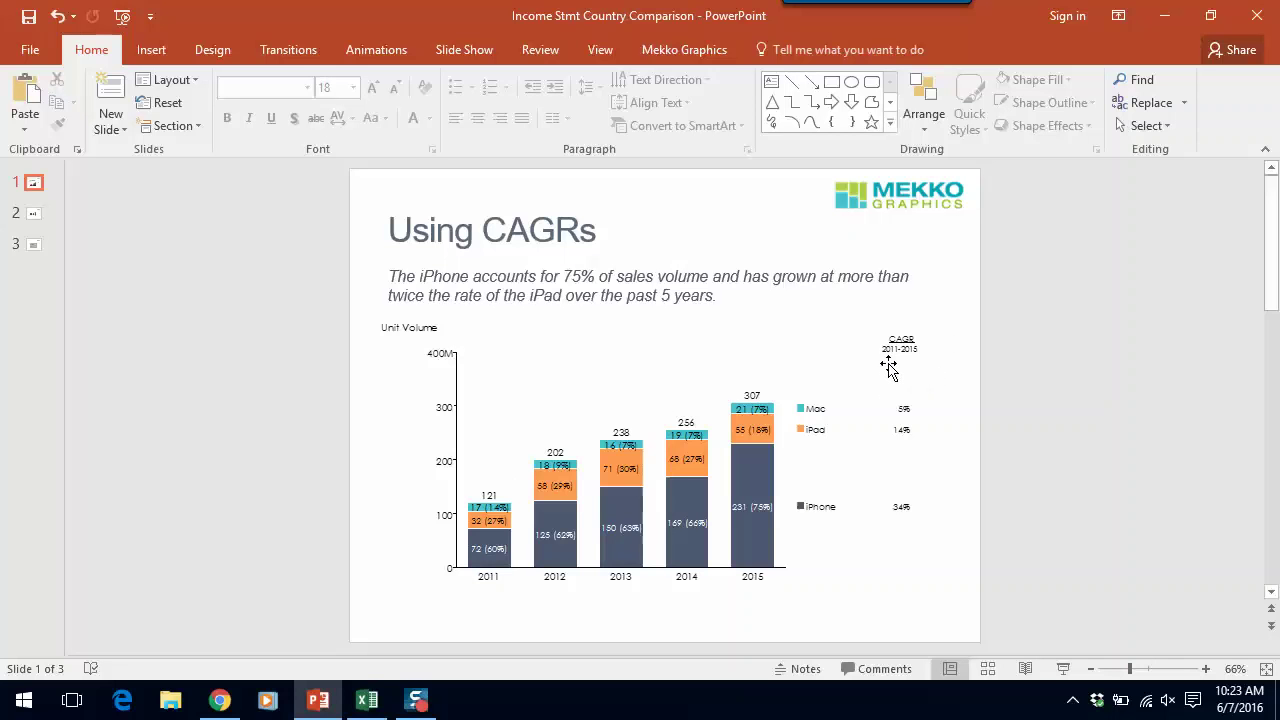
# - Insert a growth arrow on the chart from the 2011 bar to the 2015 bar
pyautogui.click(657, 388)
pyautogui.doubleClick(657, 388)
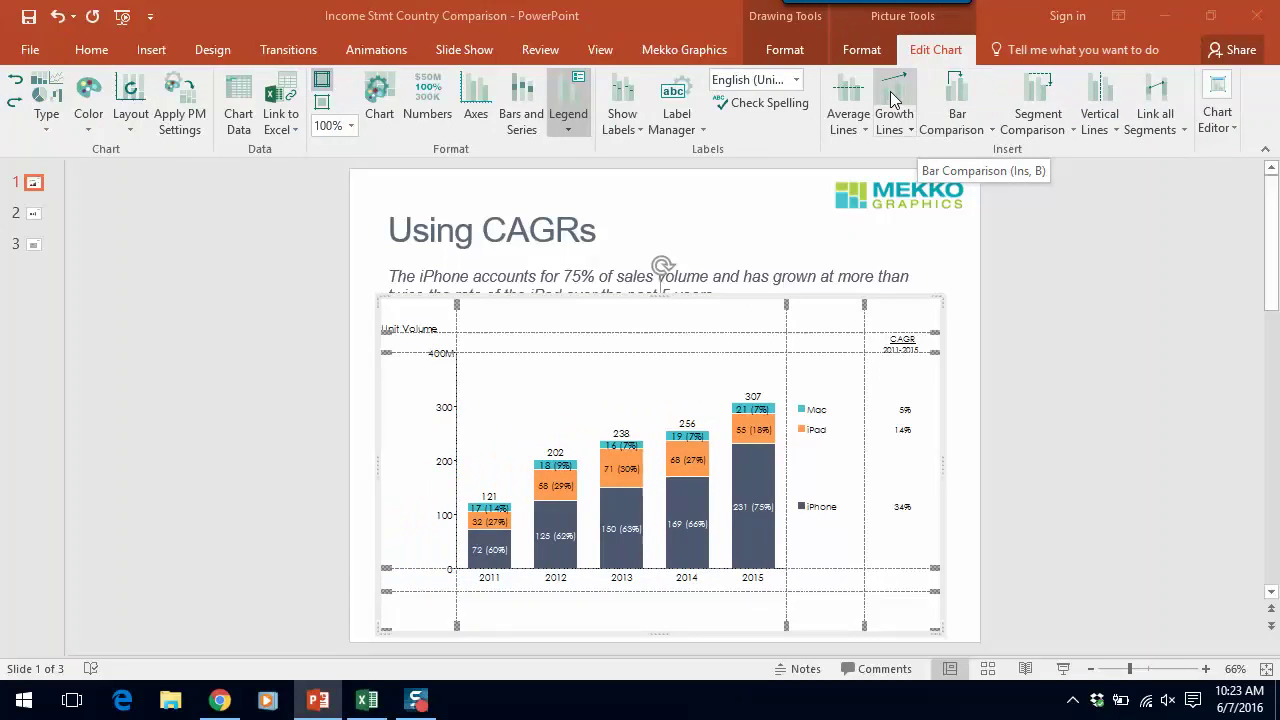
pyautogui.click(986, 133)
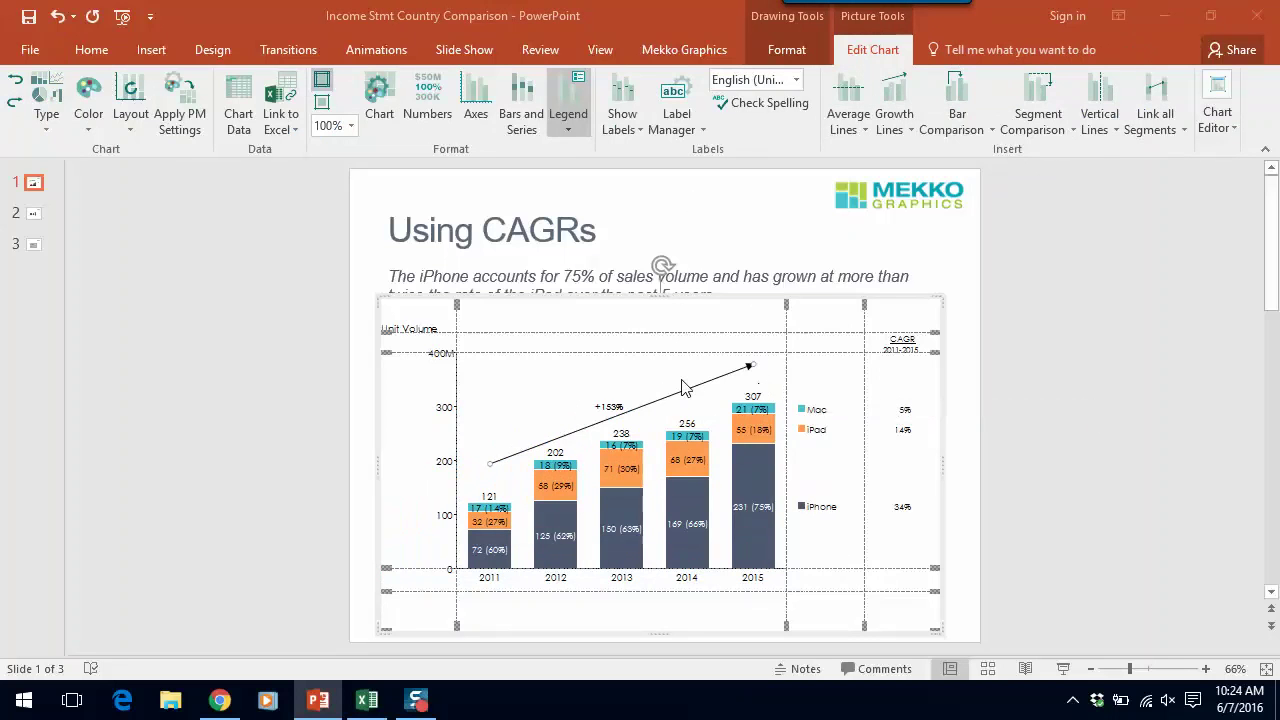
# - Change the growth line label to show CAGR, reading +26%
pyautogui.rightClick(627, 411)
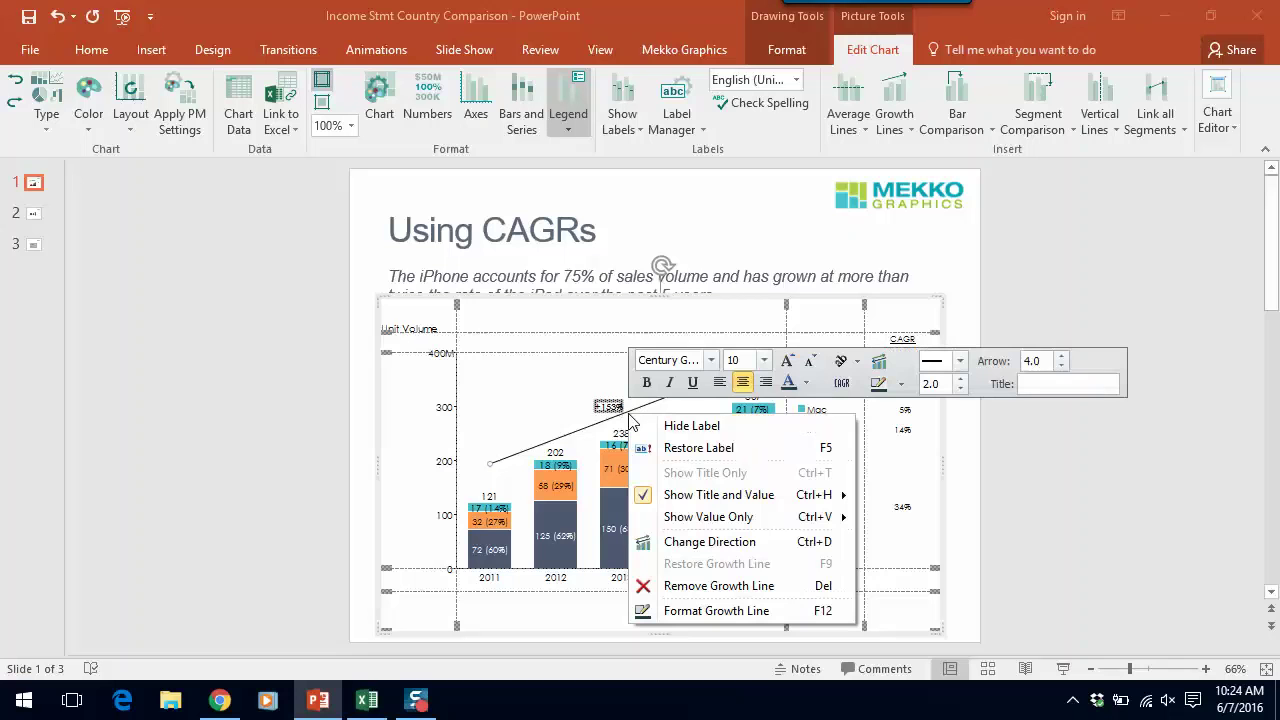
pyautogui.click(695, 617)
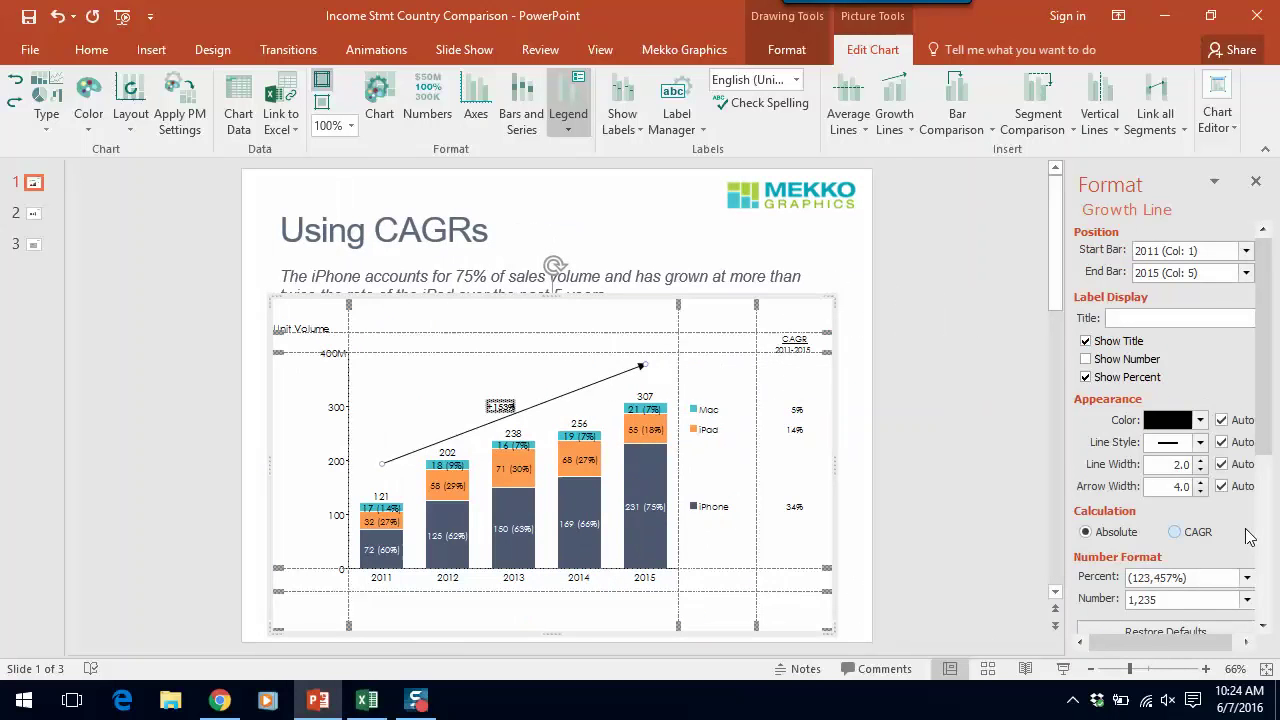
pyautogui.click(1174, 532)
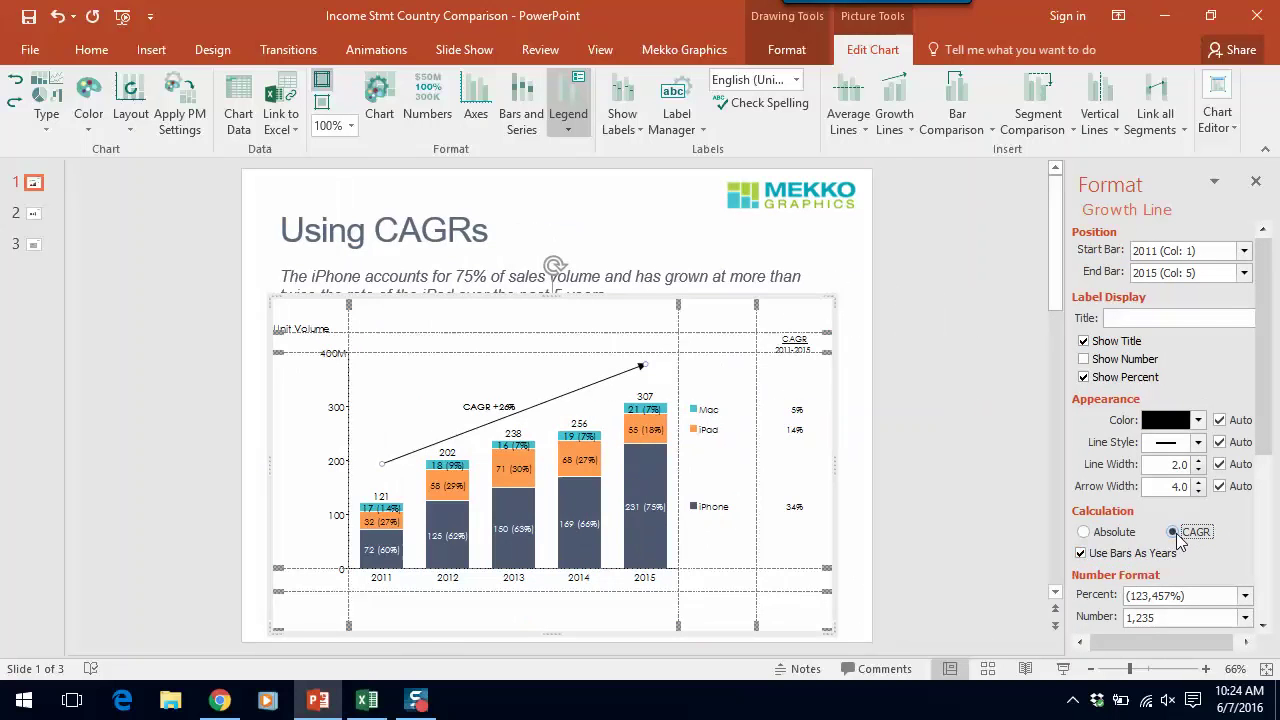
pyautogui.click(845, 392)
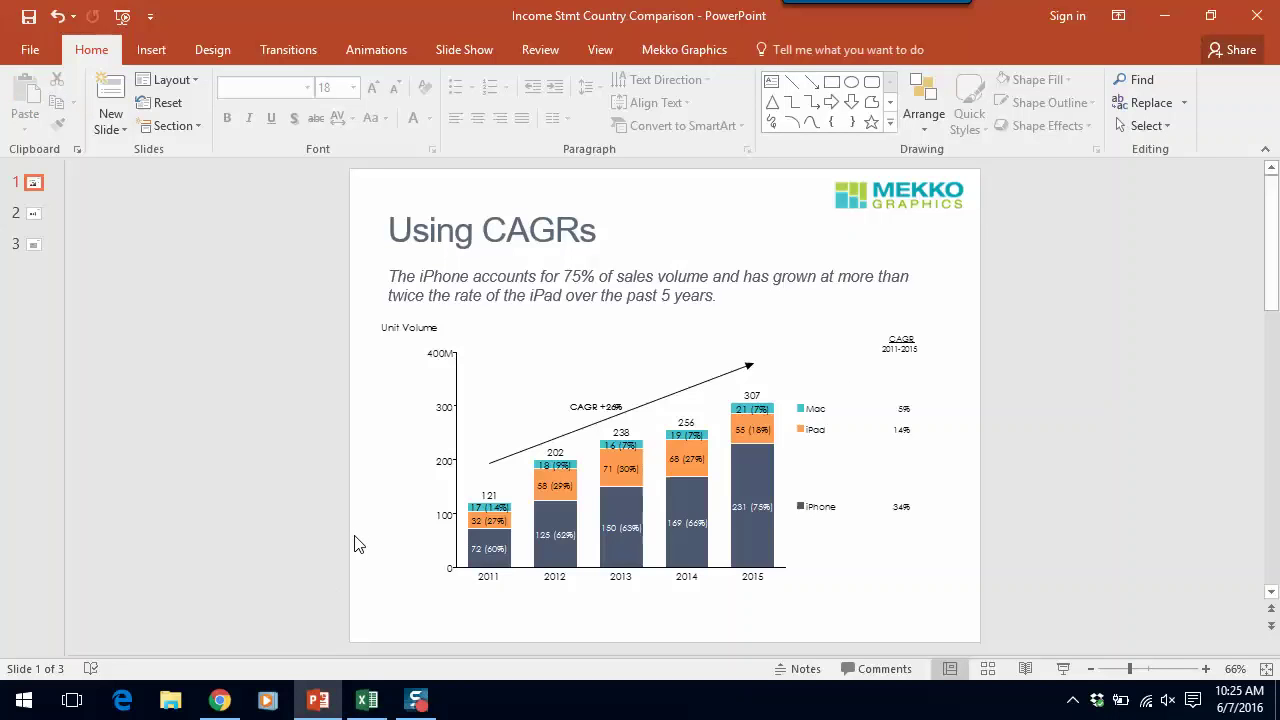
# - In the Excel workbook, add the heading '2011-2015' in G3
pyautogui.click(370, 704)
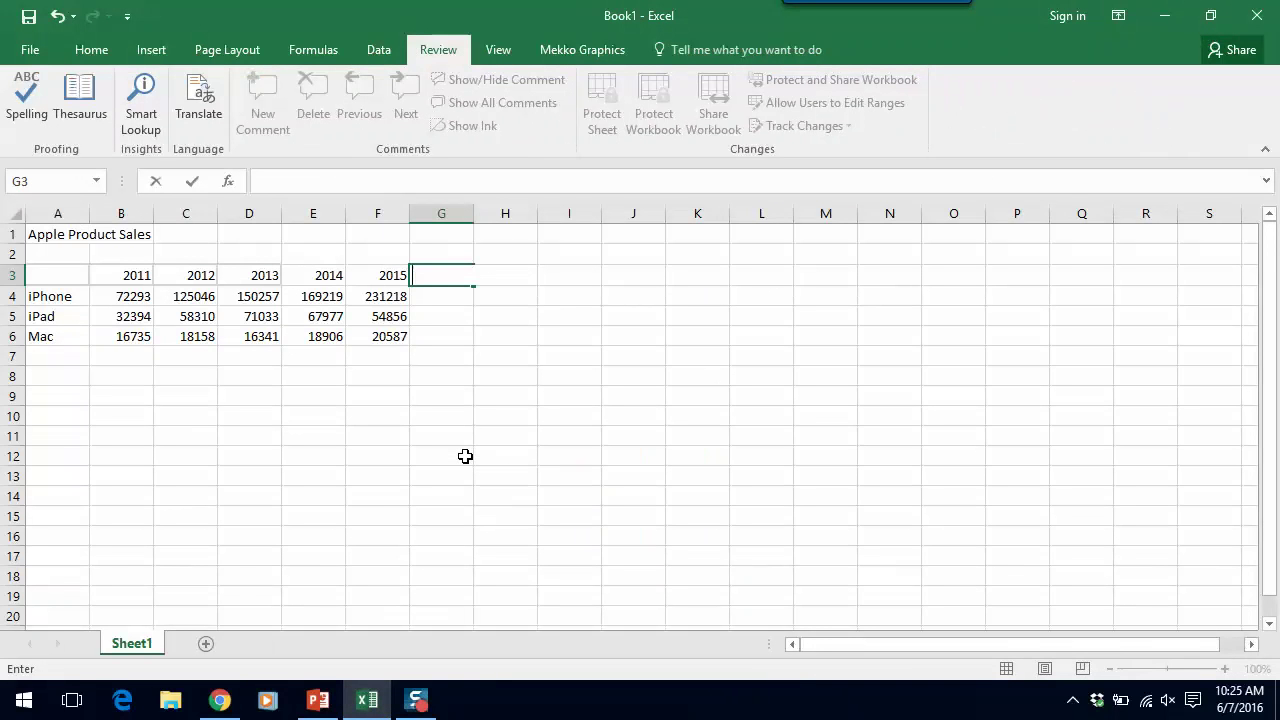
pyautogui.write('2011-2015')
pyautogui.press('Return')
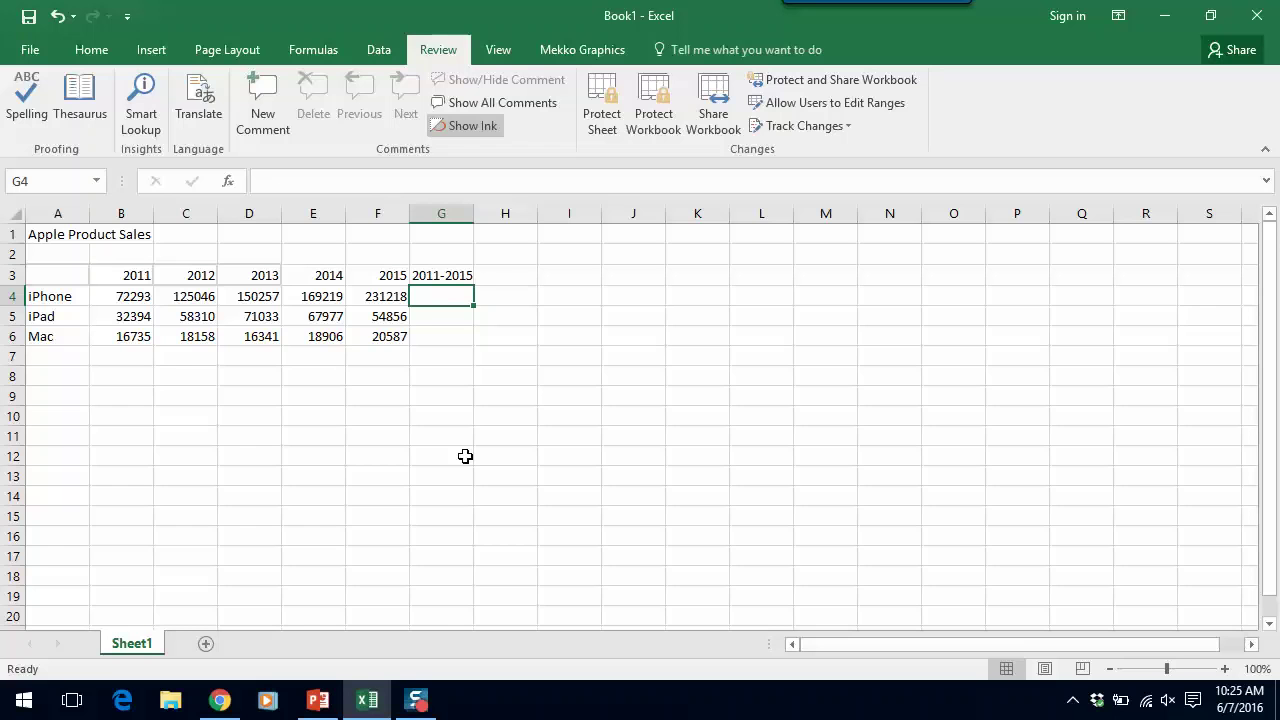
# - Enter =(F4/B4)^(1/4)-1 in G4, giving iPhone's CAGR of 0.337308
pyautogui.write('=(')
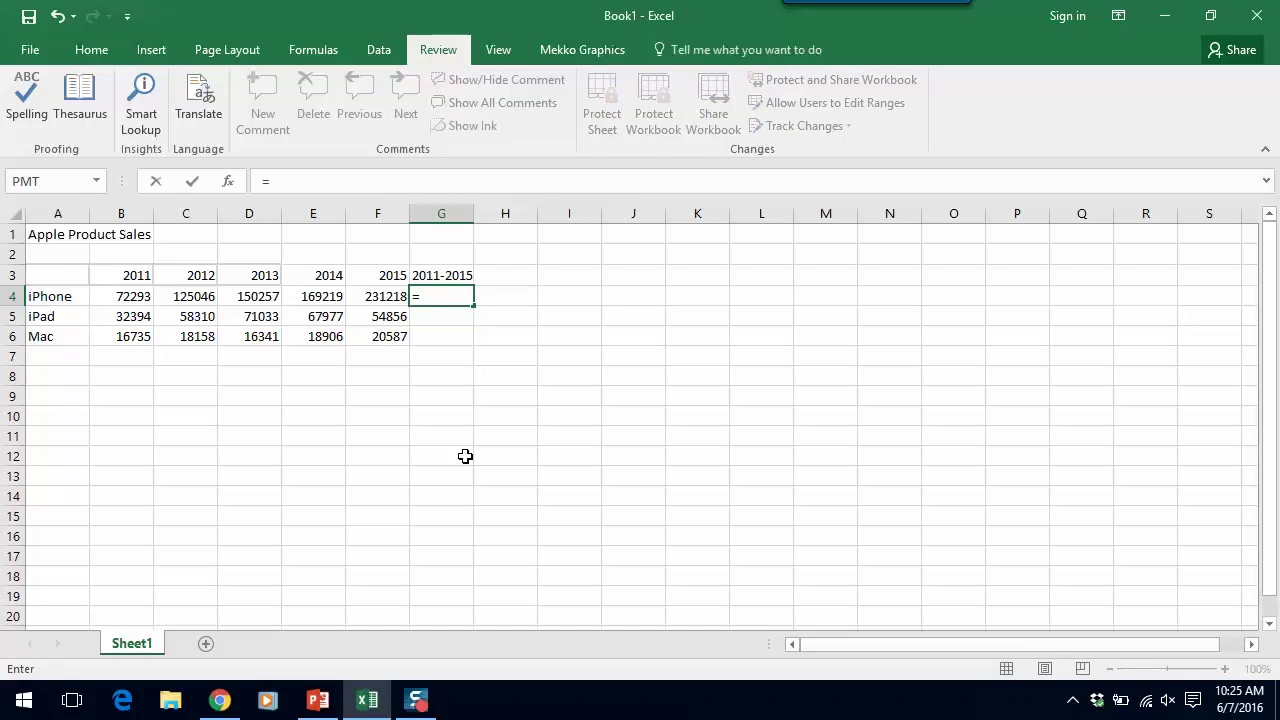
pyautogui.click(383, 296)
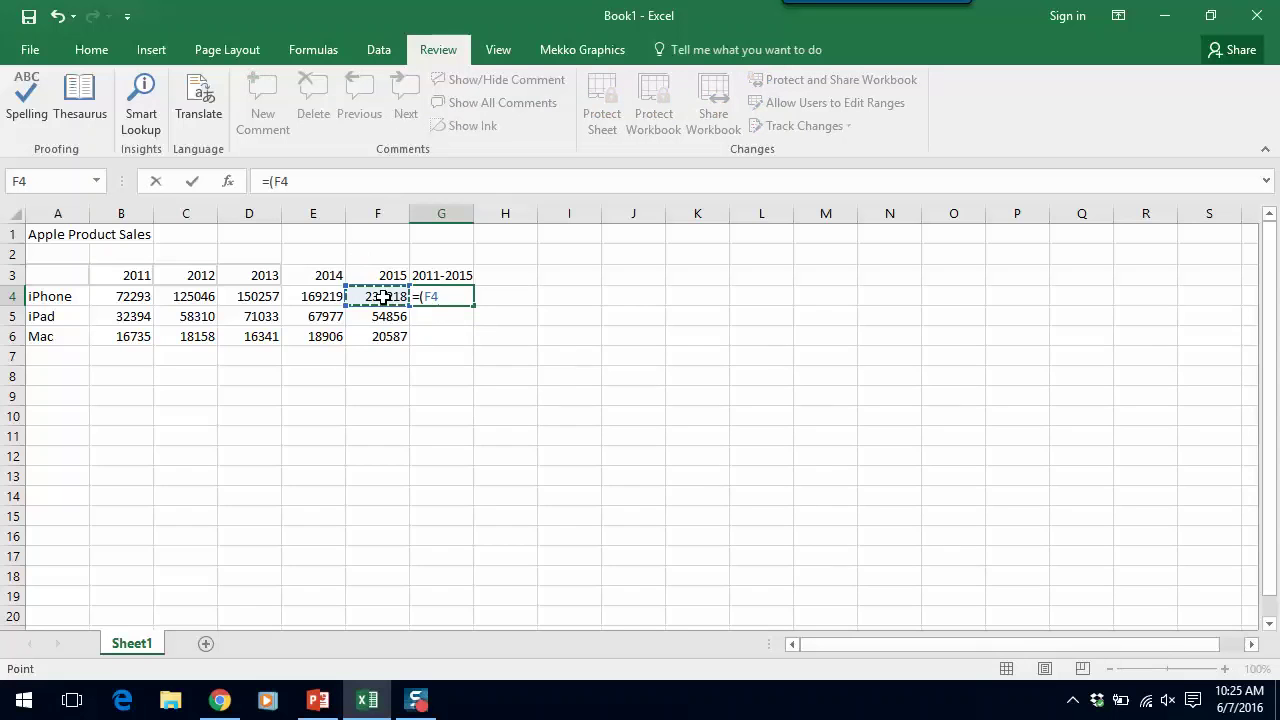
pyautogui.write('/')
pyautogui.click(135, 297)
pyautogui.write(')')
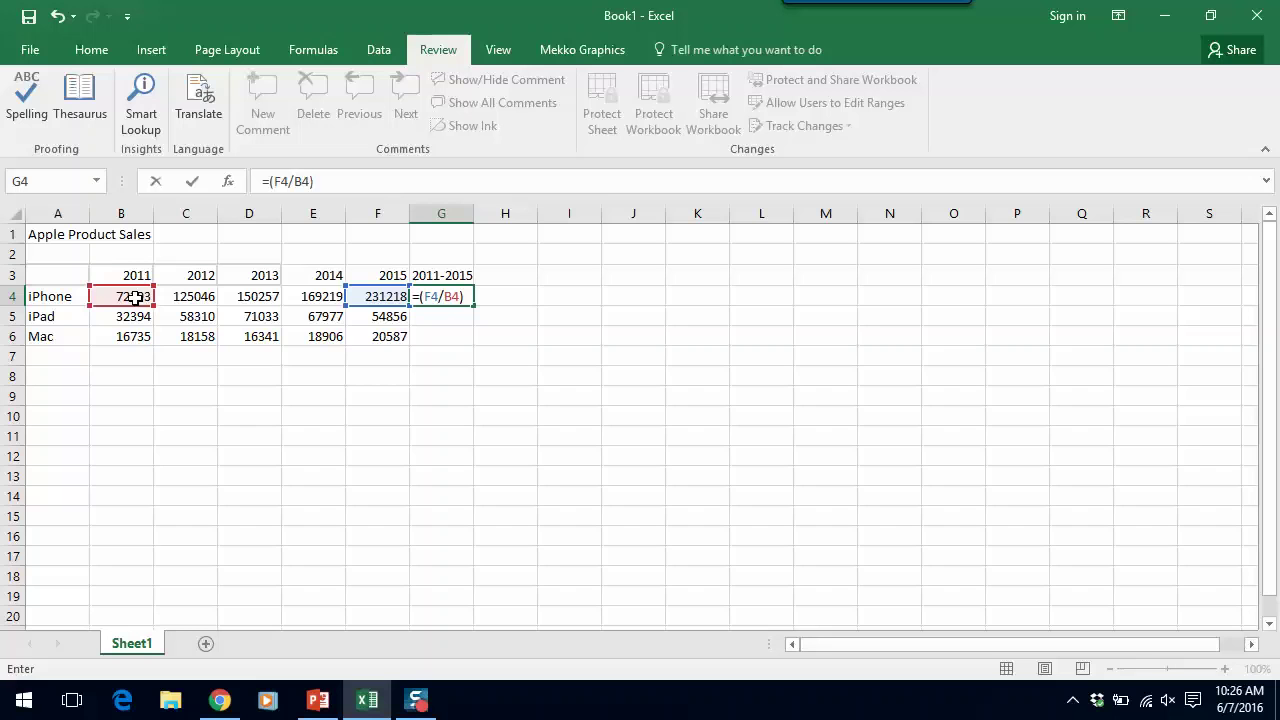
pyautogui.write('^(1/4)-1')
pyautogui.press('Return')
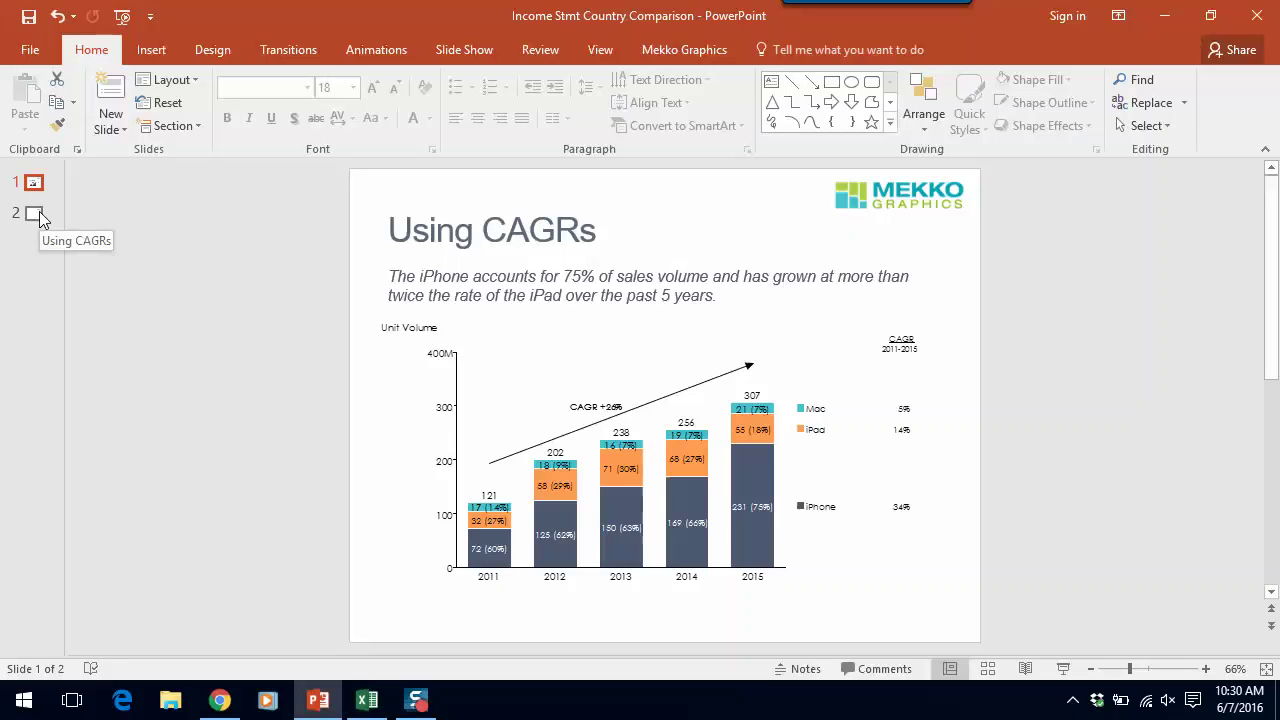
# - Insert a Mekko Graphics Stacked Bar With Growth chart on slide 2
pyautogui.click(34, 214)
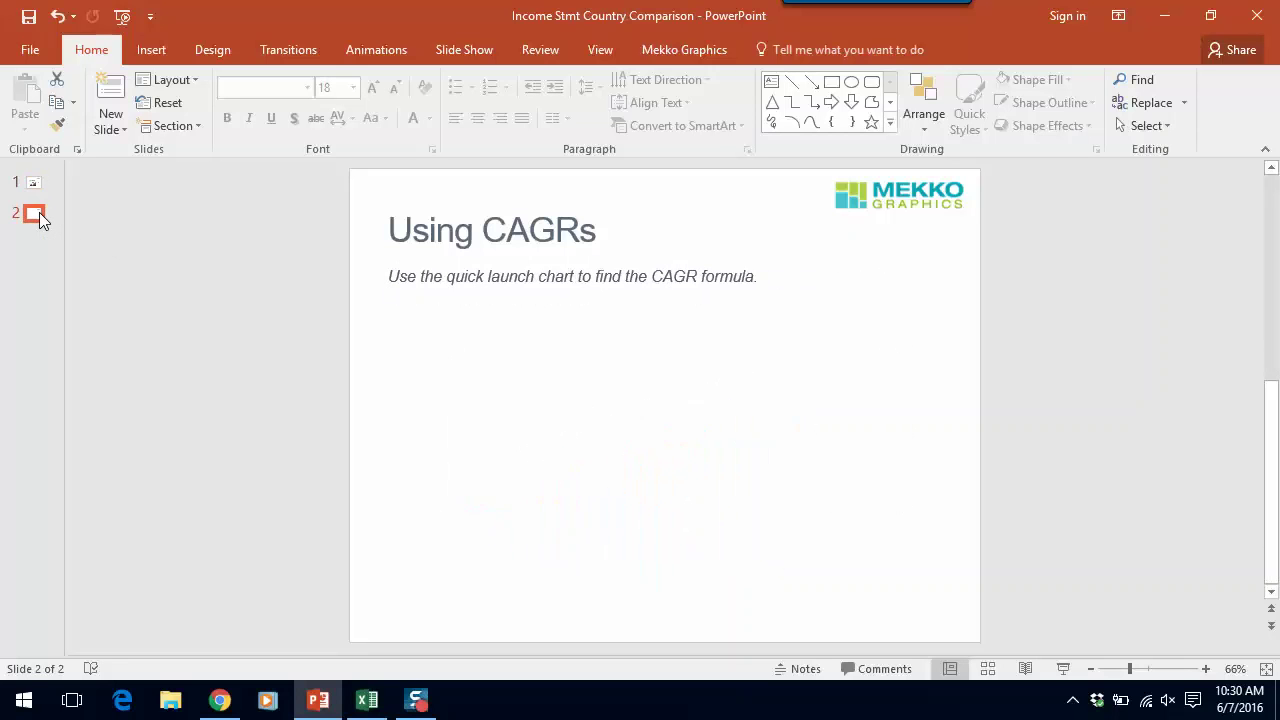
pyautogui.click(667, 48)
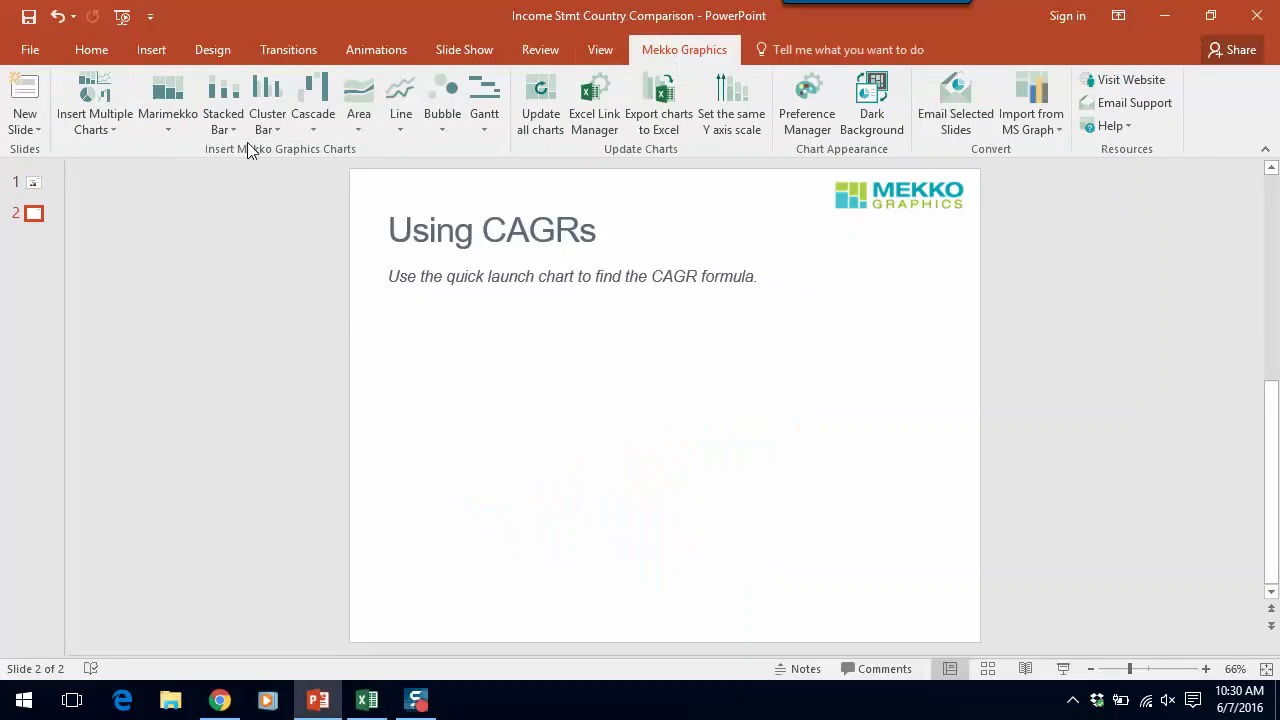
pyautogui.click(231, 133)
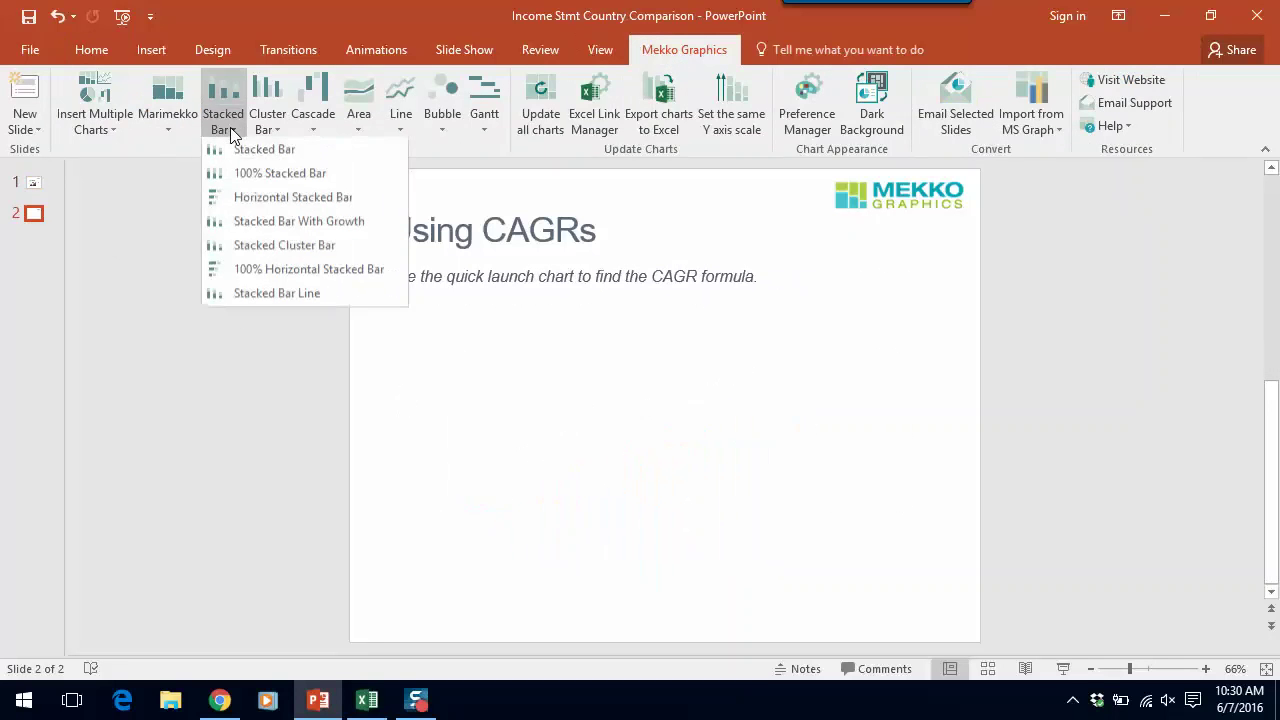
pyautogui.click(275, 219)
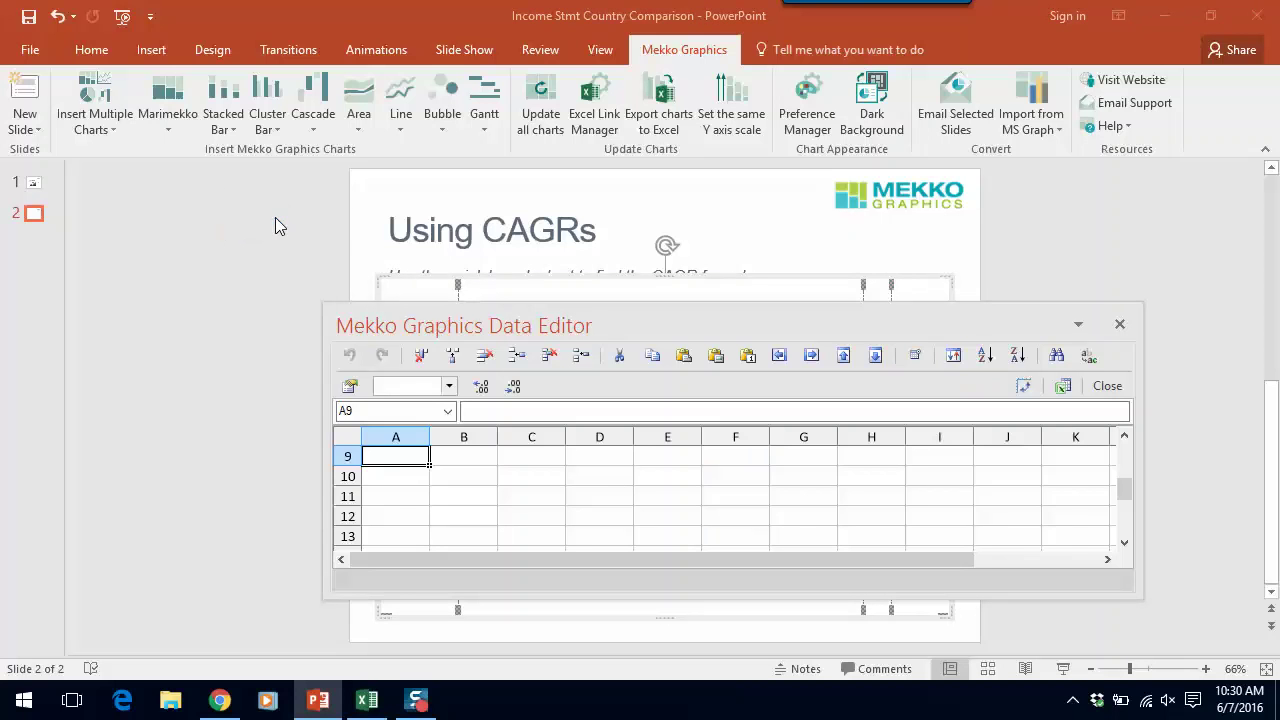
# - Check the =cagr(B2,D2,2) formula in the Year 1-3 column and close the data grid
pyautogui.press('Right')
pyautogui.press('Right')
pyautogui.press('Right')
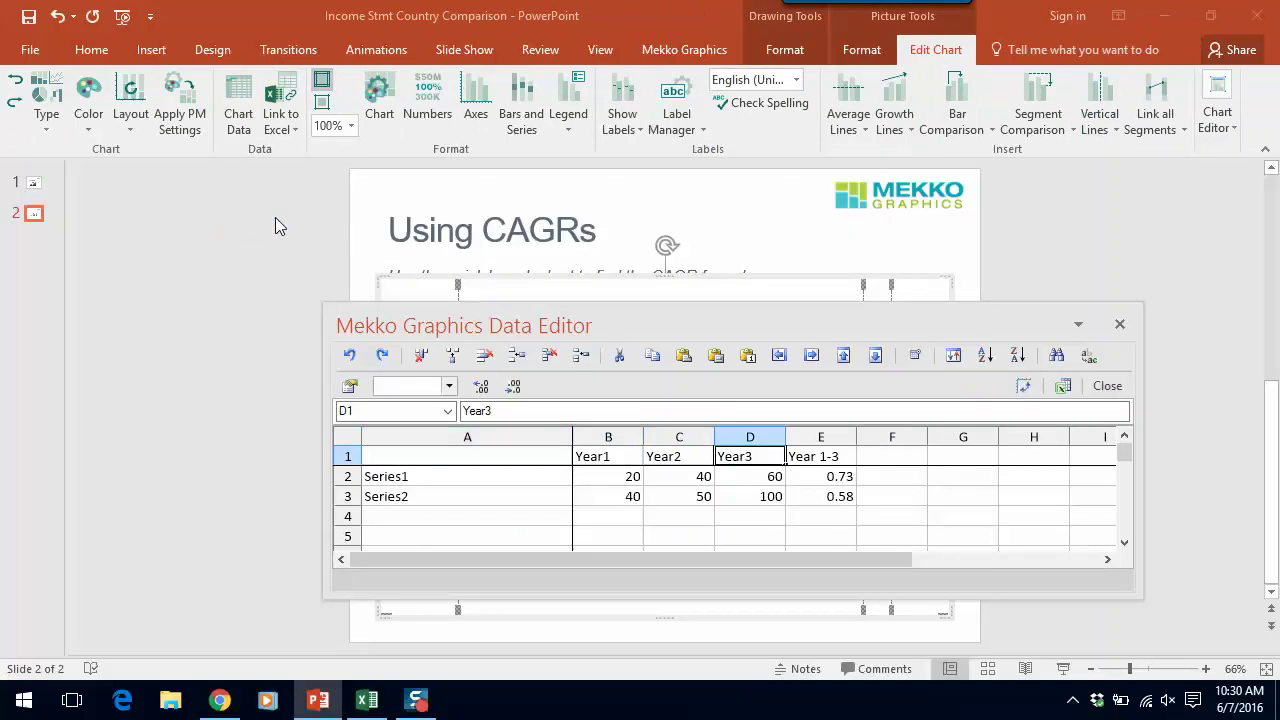
pyautogui.press('Down')
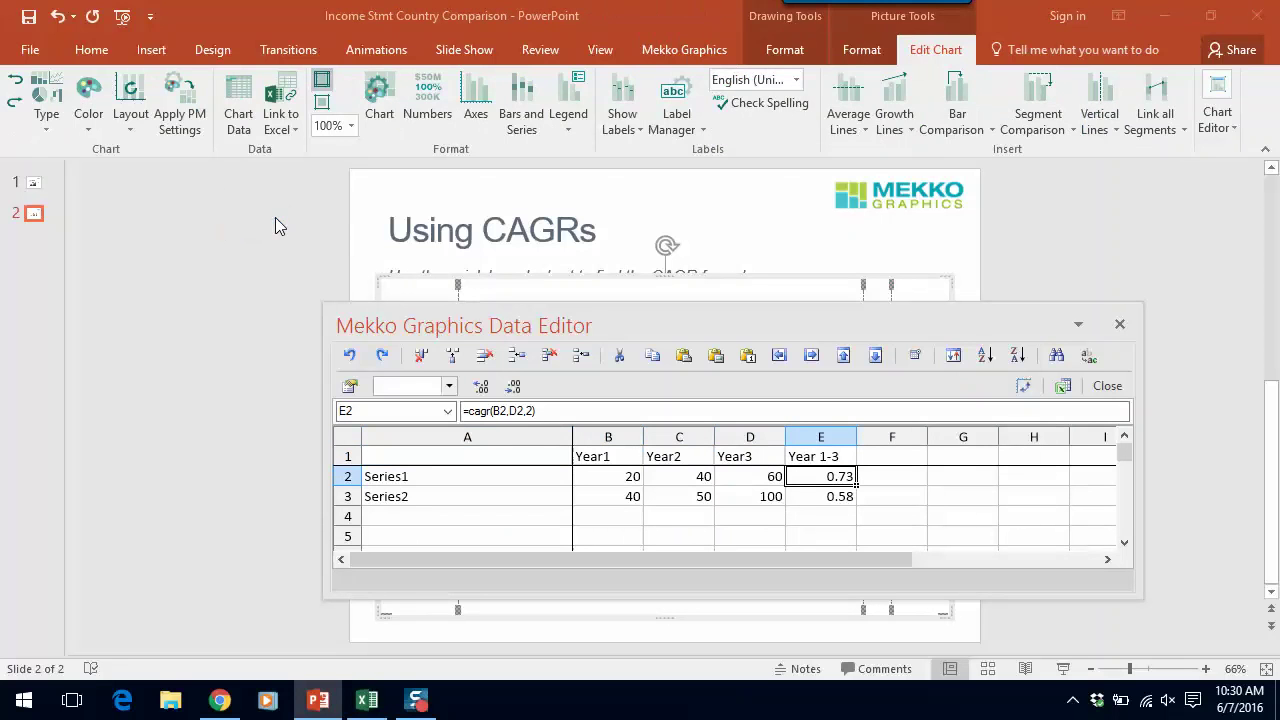
pyautogui.click(1108, 387)
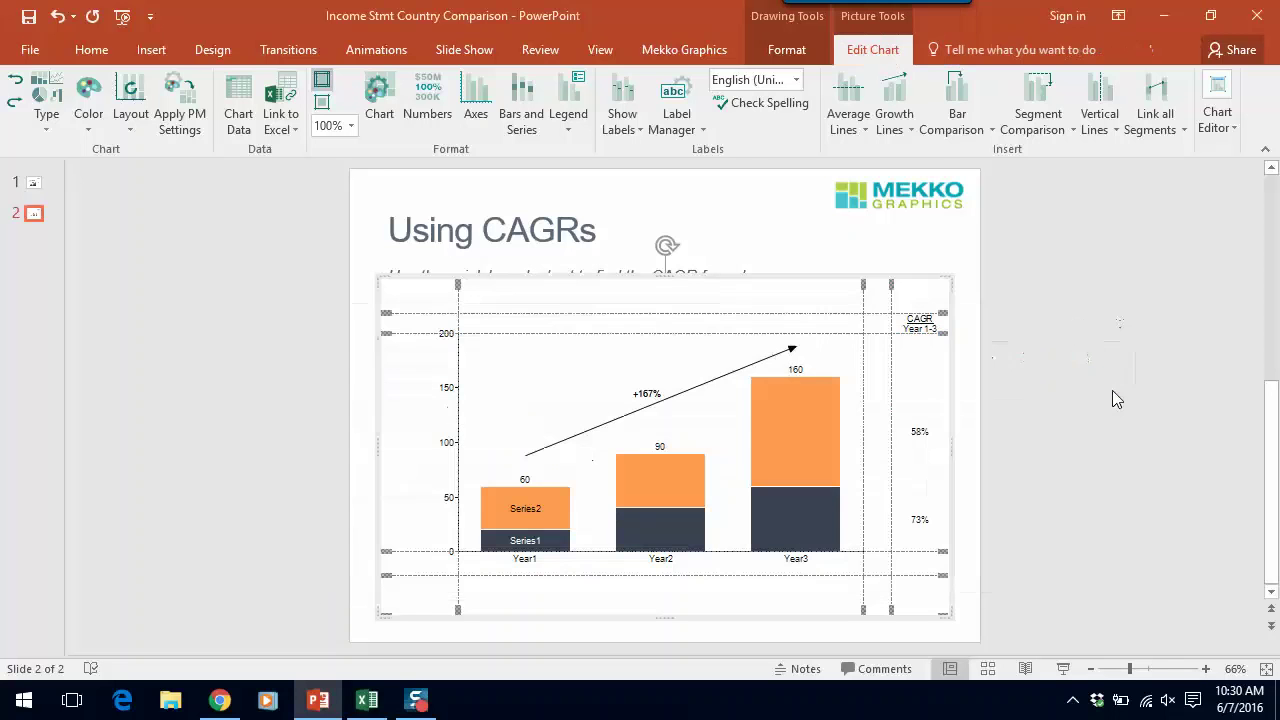